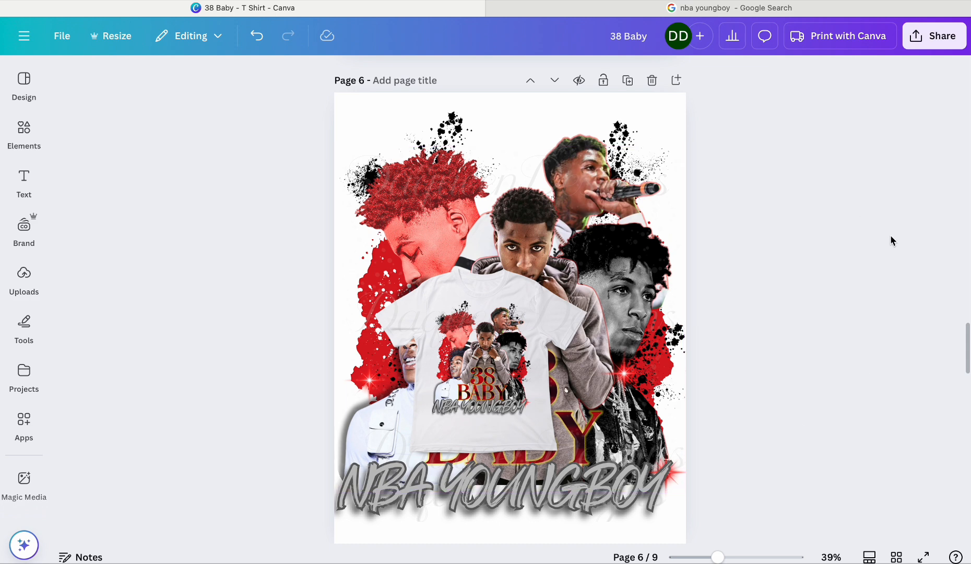
Step: Search Google for "nba youngboy" and show the image results
drag(969, 345, 969, 397)
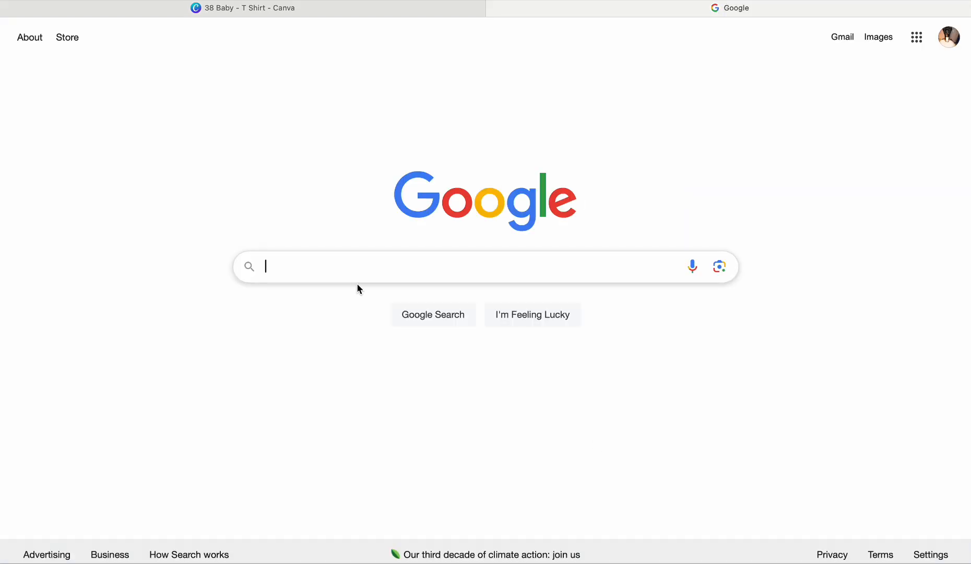
text(nba)
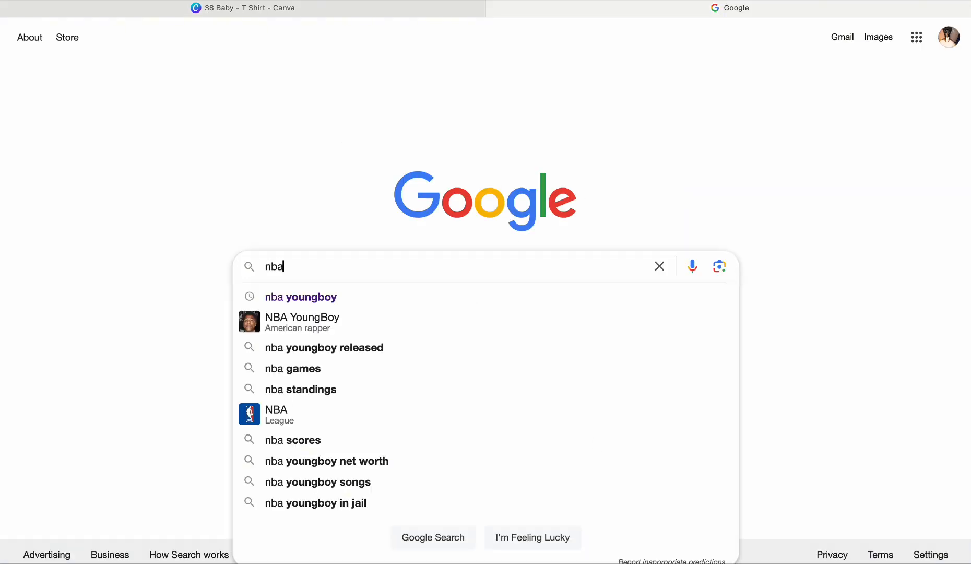
text( young)
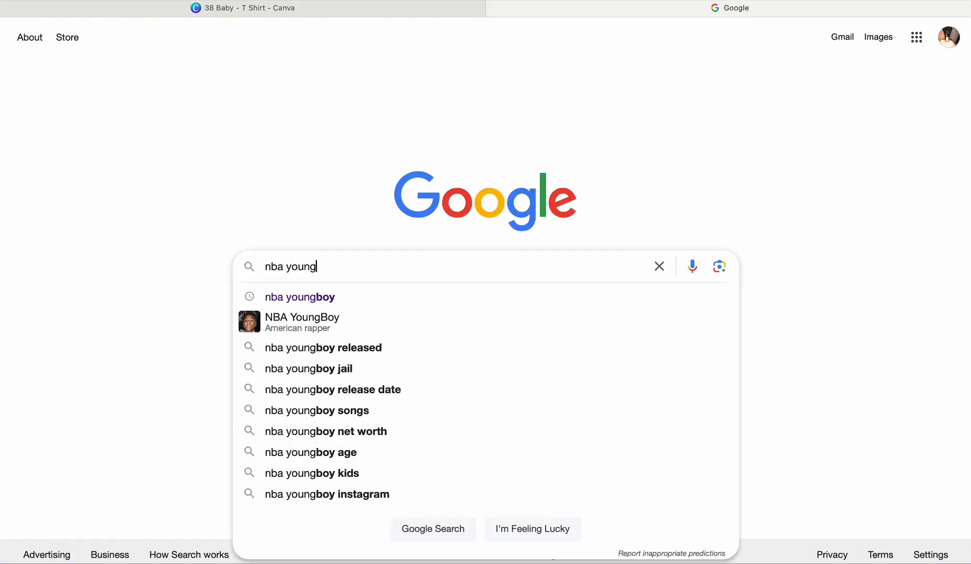
text(boy)
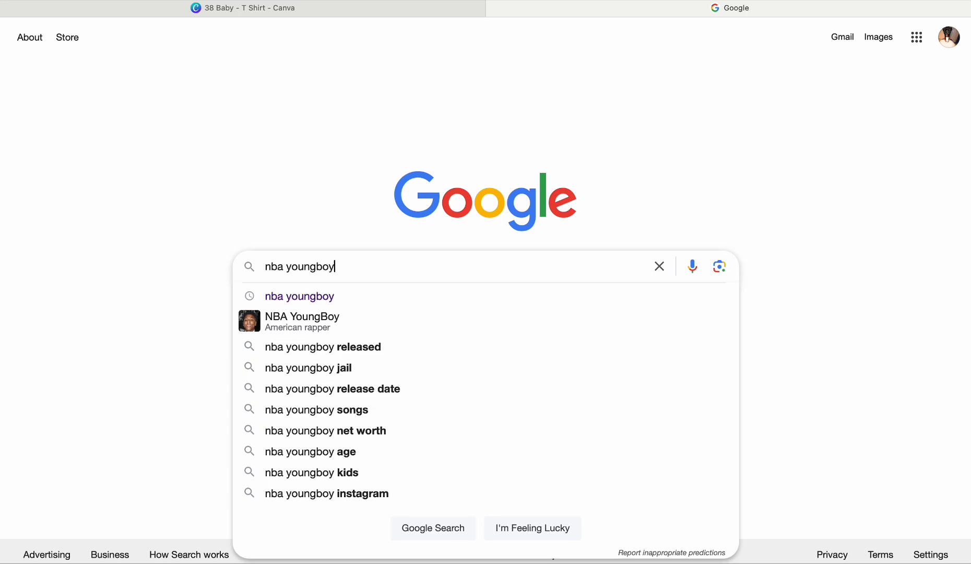
key(Return)
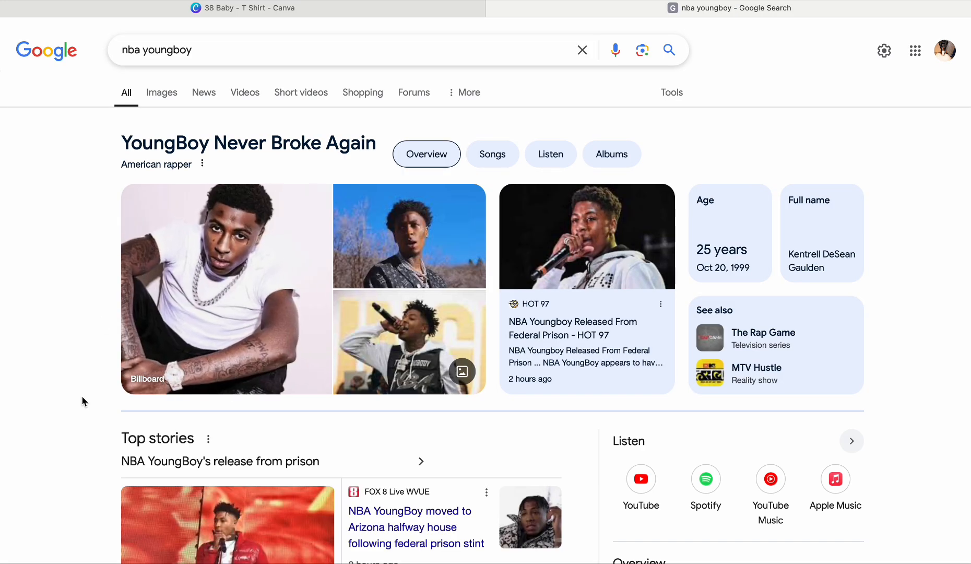
click(168, 104)
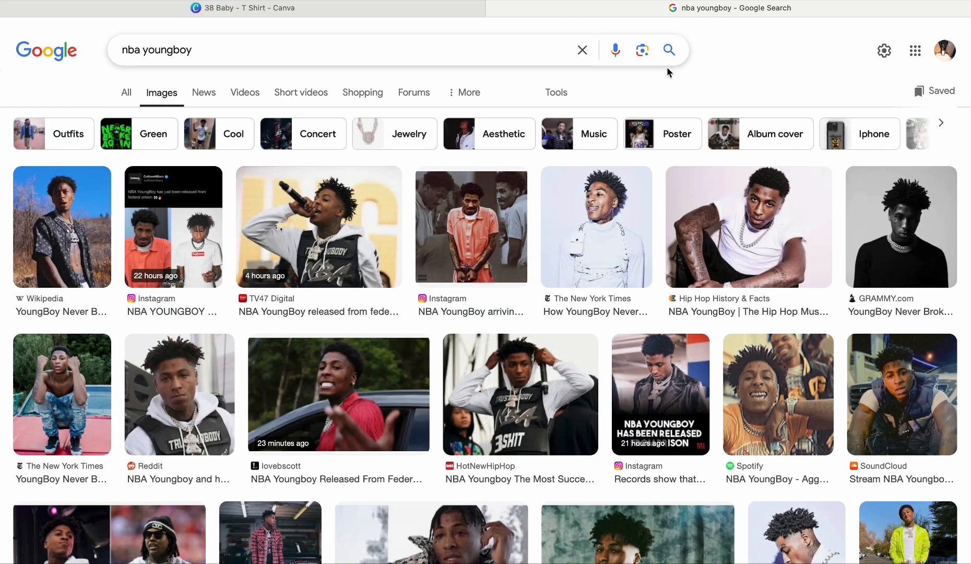
Step: Browse the nba youngboy image results for clear portrait and performance photos suitable for a T-shirt design
scroll(661, 391, down, 4)
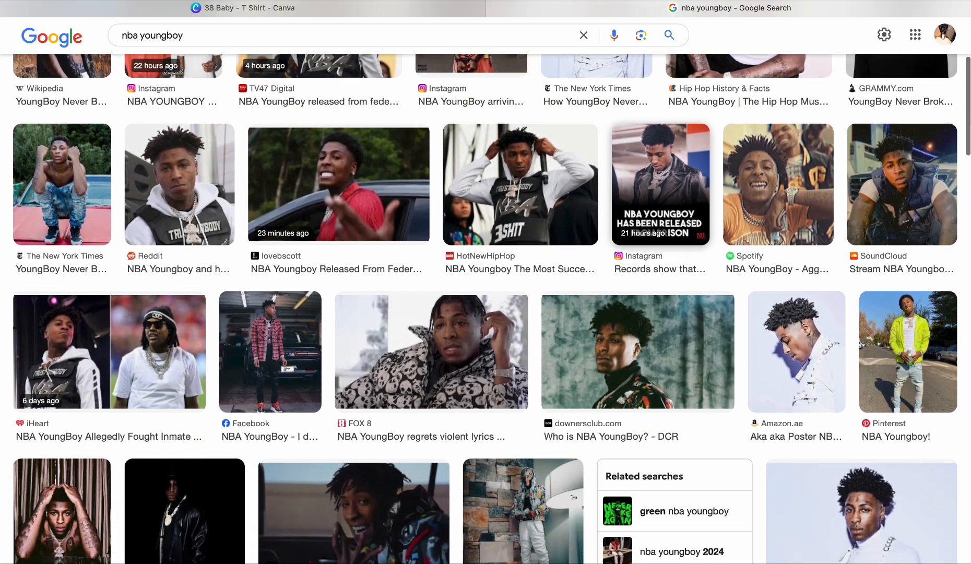
scroll(660, 209, down, 9)
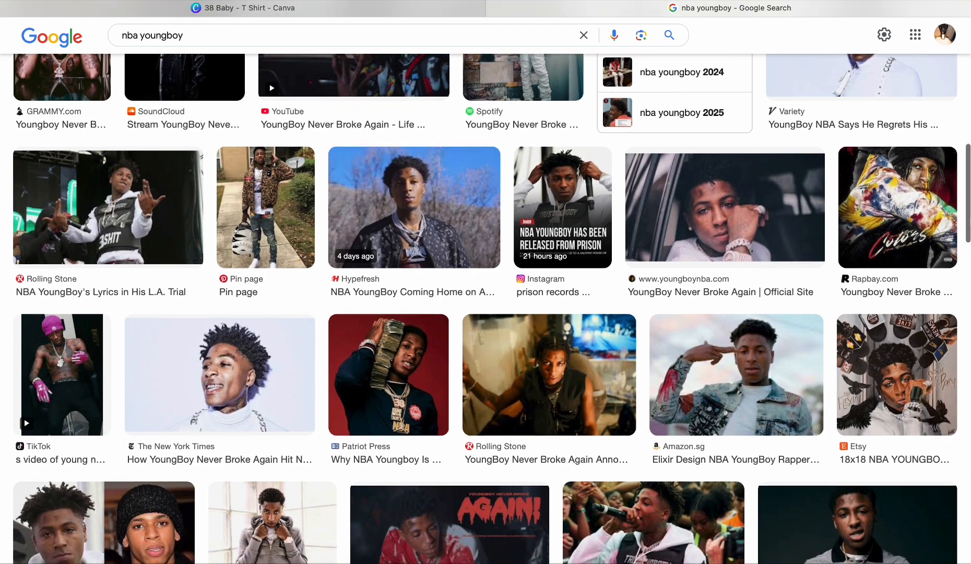
scroll(486, 308, down, 10)
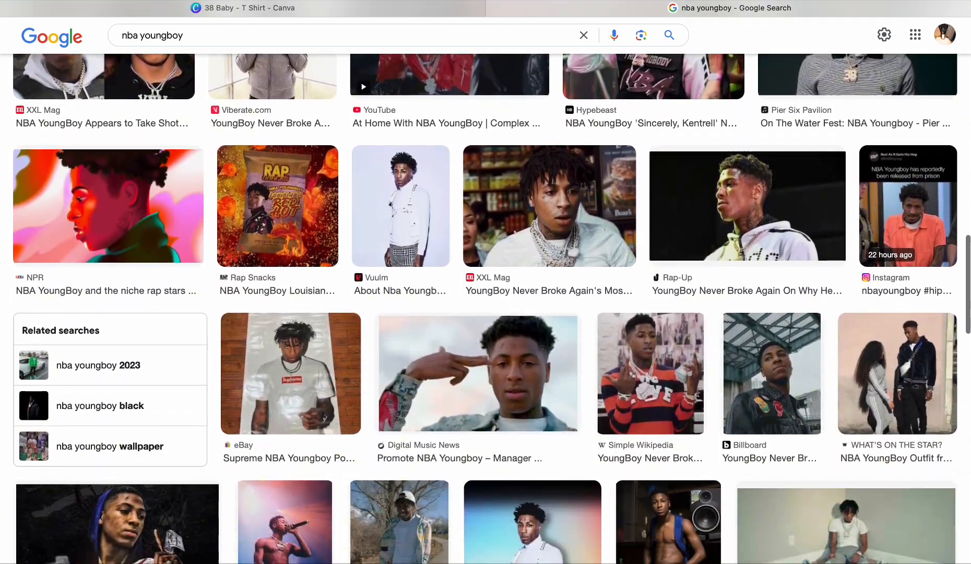
scroll(486, 308, down, 7)
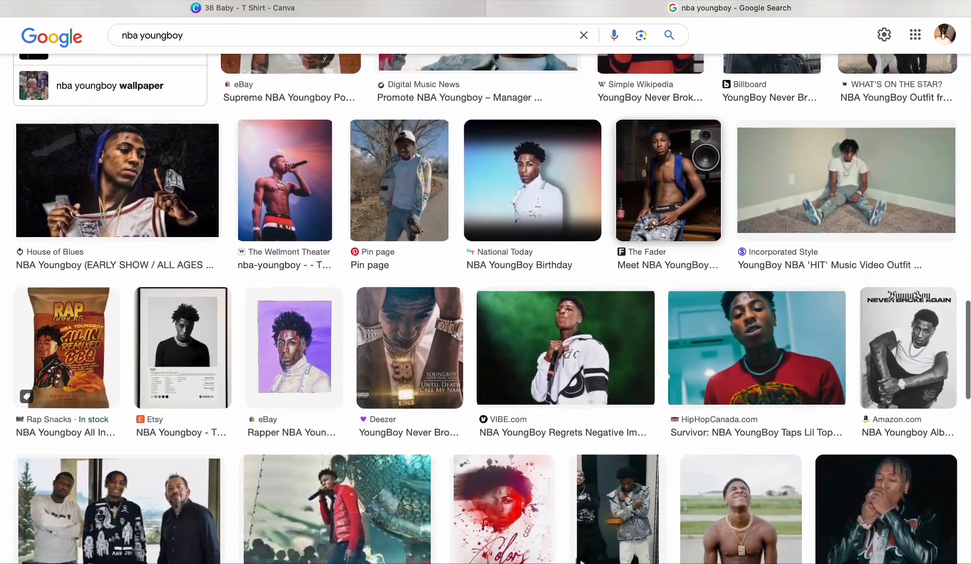
scroll(485, 308, down, 8)
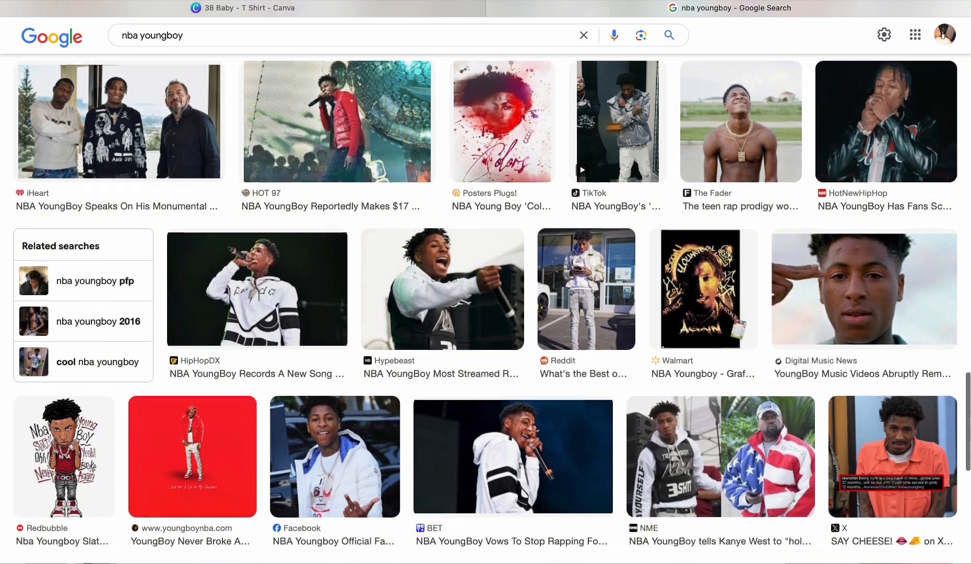
scroll(486, 308, down, 6)
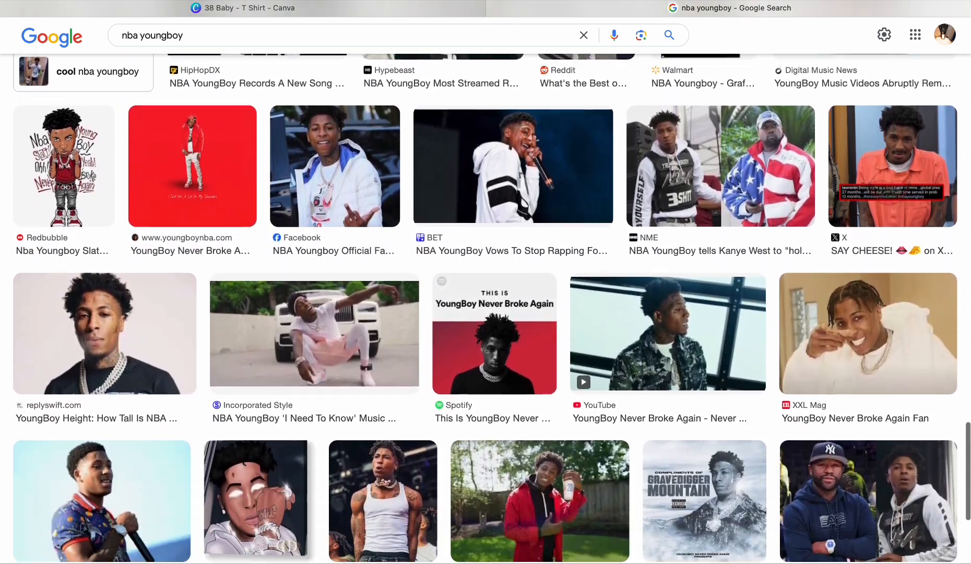
scroll(600, 155, down, 5)
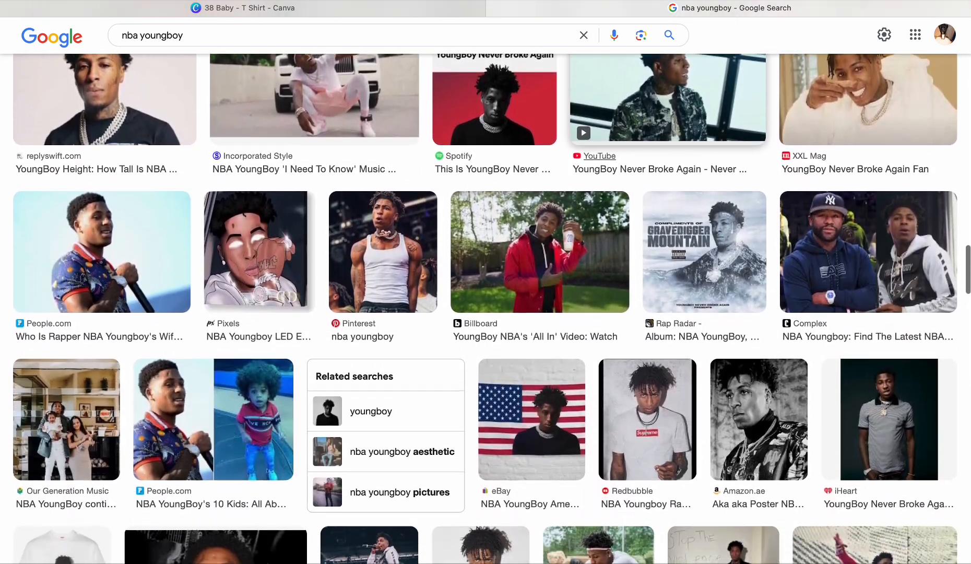
scroll(485, 308, down, 8)
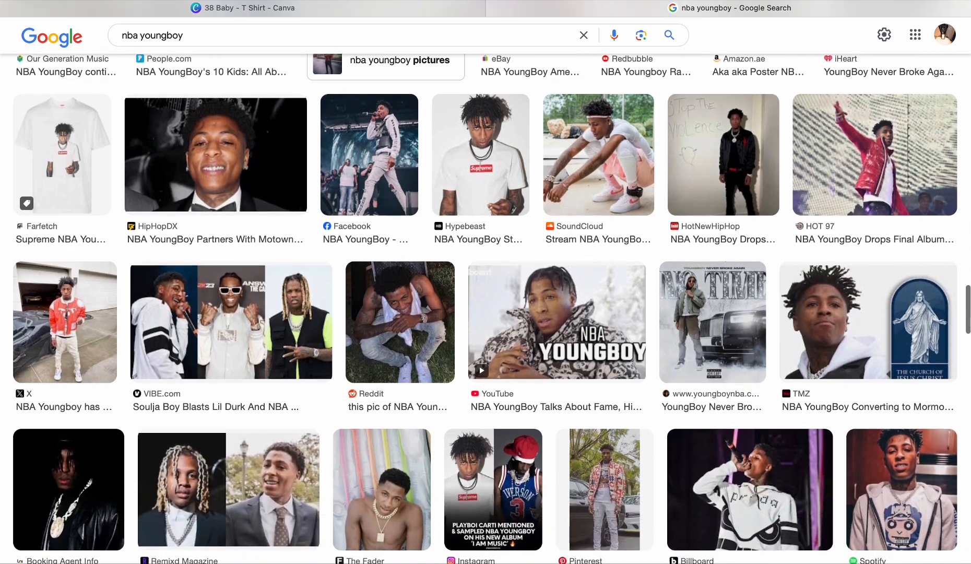
scroll(486, 308, down, 7)
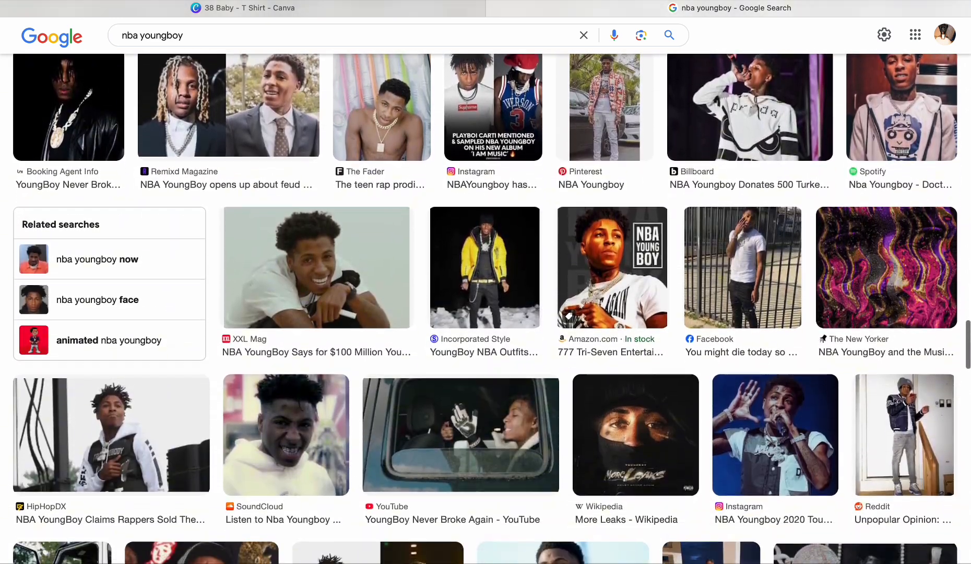
scroll(488, 482, down, 5)
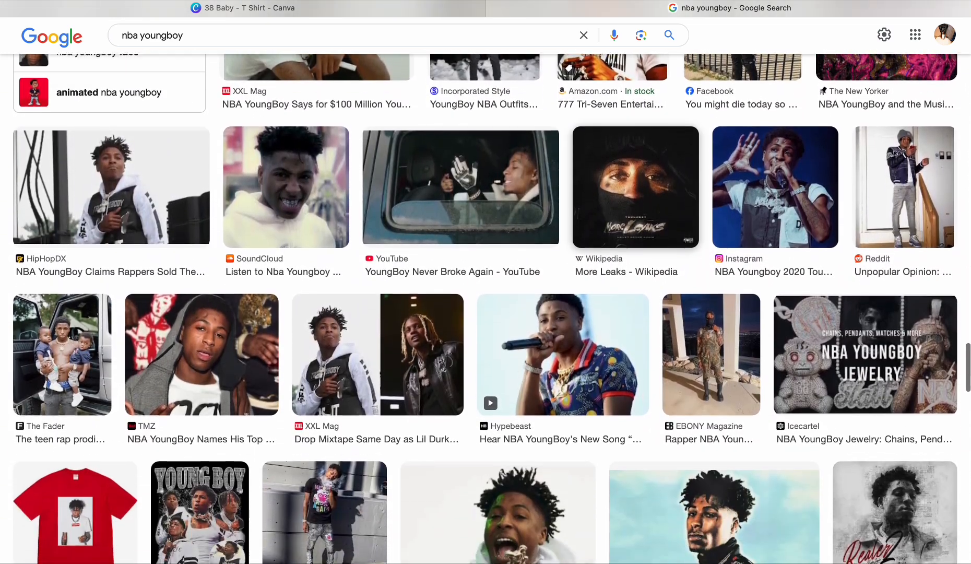
scroll(486, 308, down, 5)
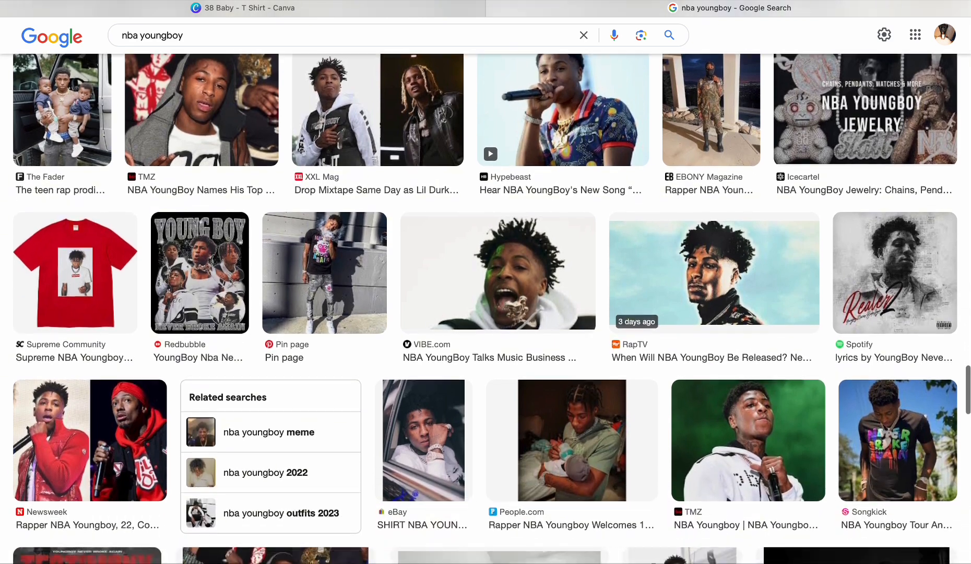
scroll(572, 365, down, 3)
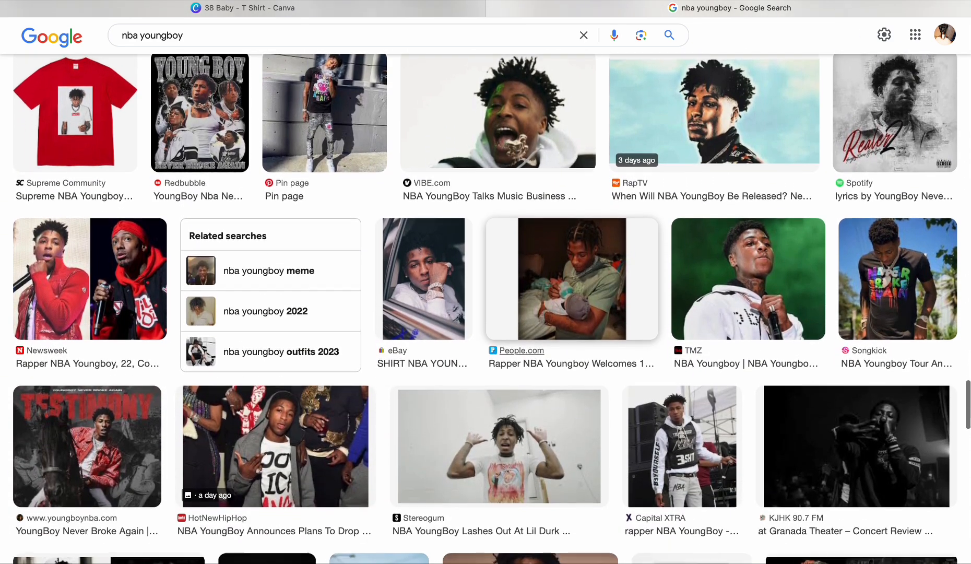
scroll(486, 308, down, 5)
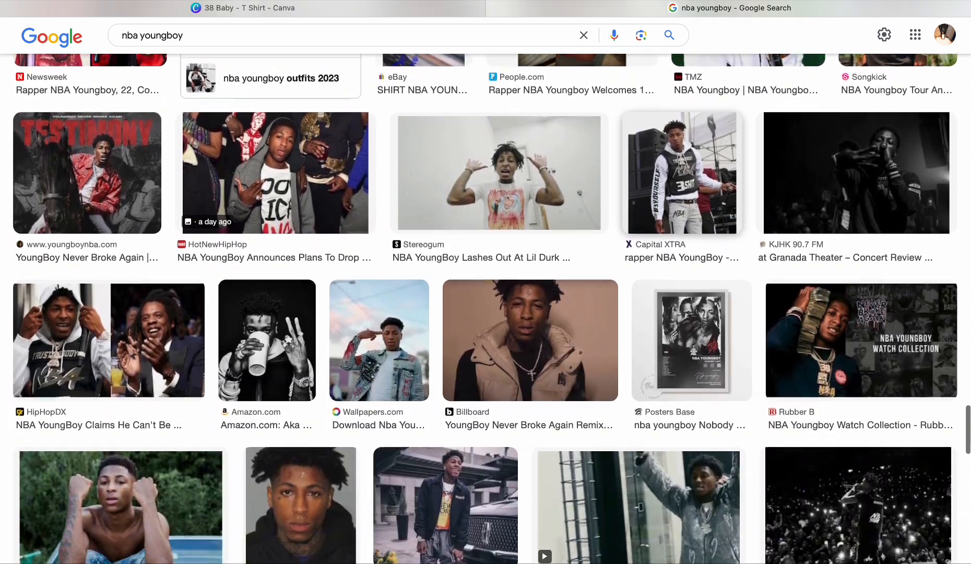
scroll(485, 308, down, 4)
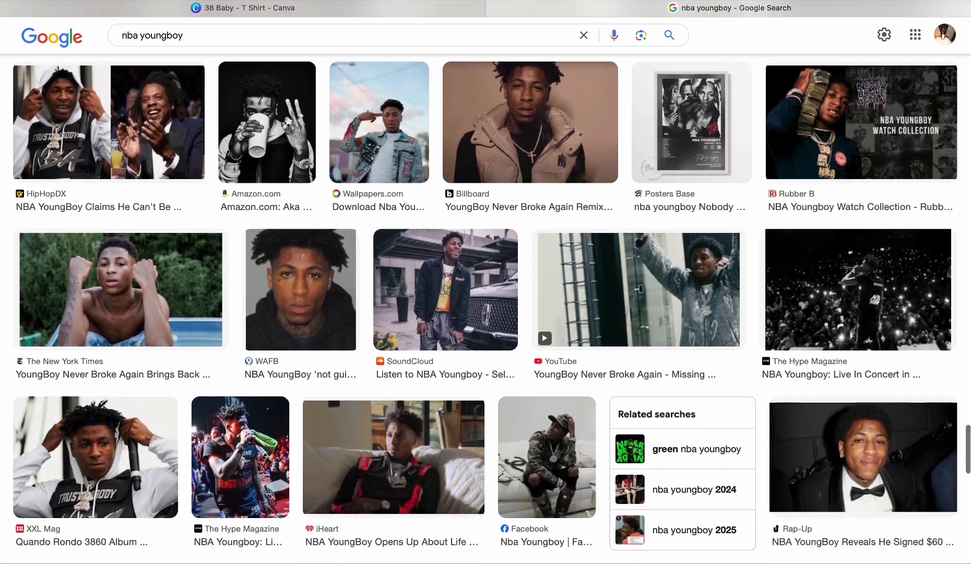
scroll(485, 309, down, 5)
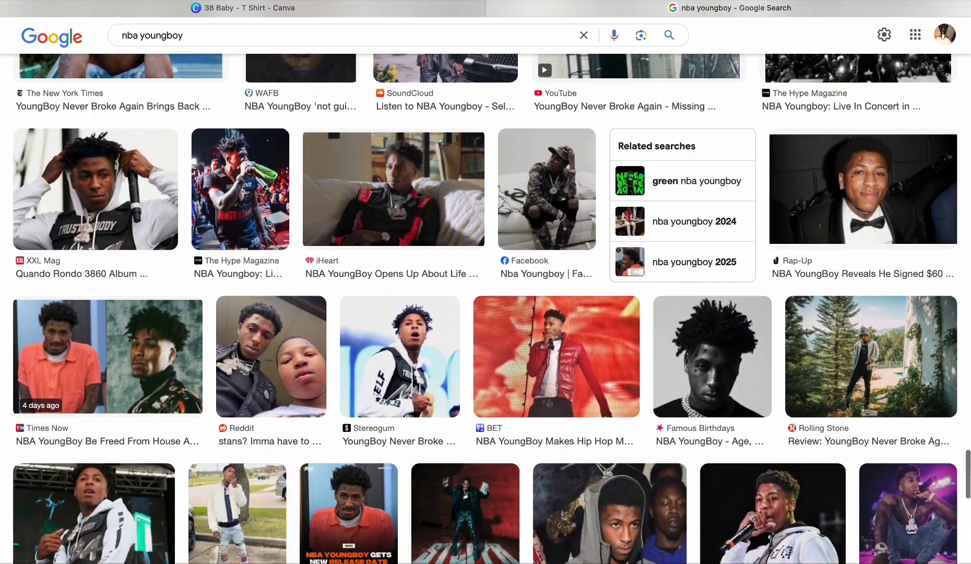
scroll(485, 308, down, 7)
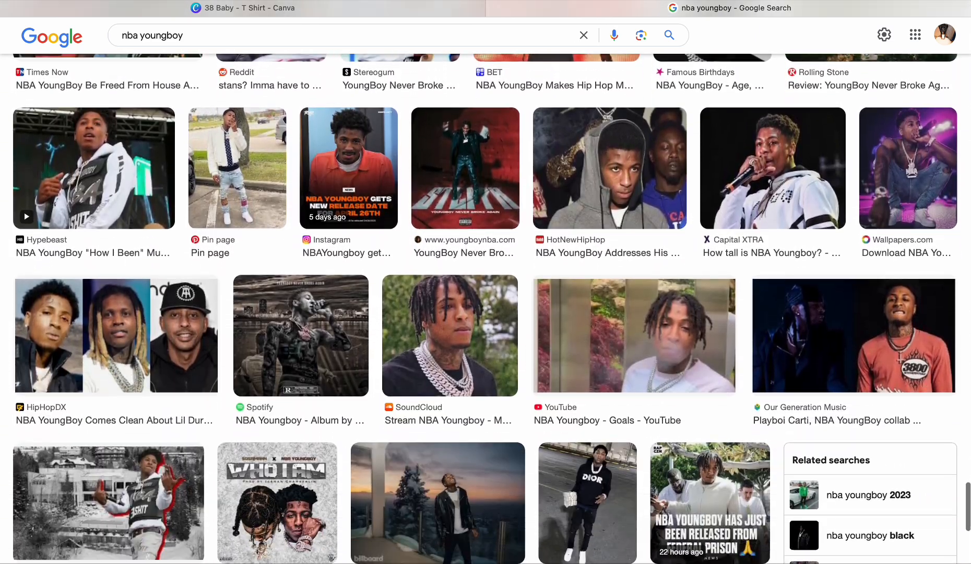
scroll(486, 308, down, 7)
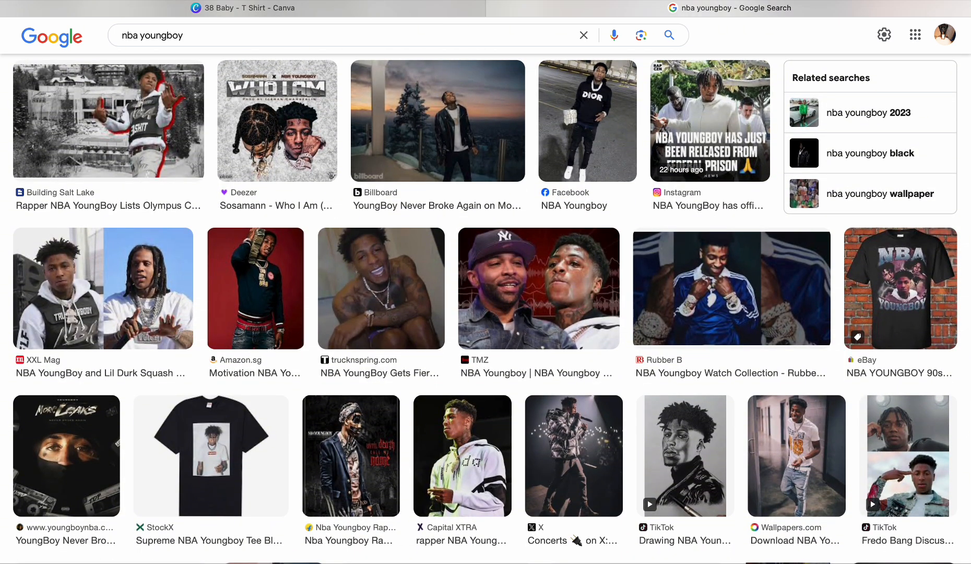
scroll(485, 308, down, 6)
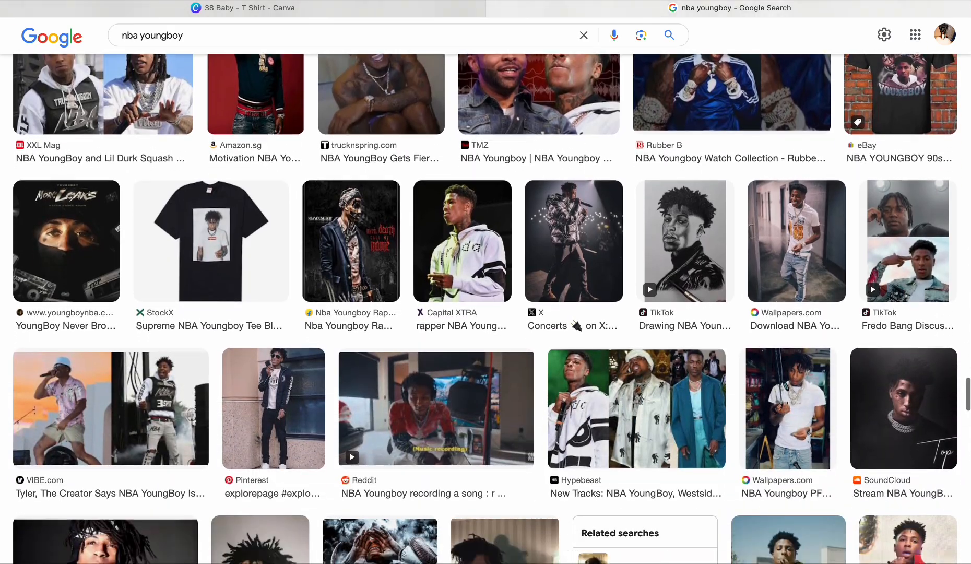
scroll(648, 157, down, 2)
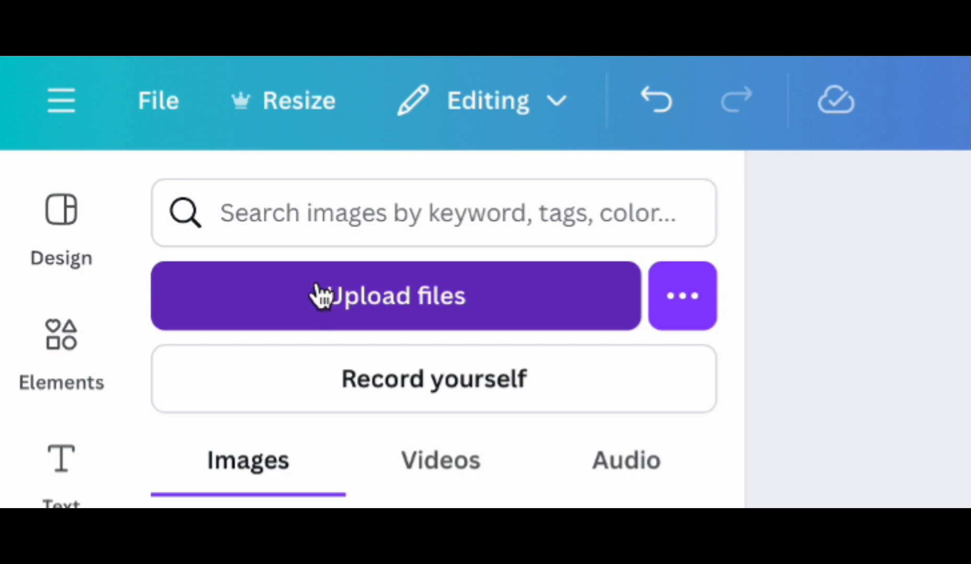
Step: In Canva, choose the five nba yb photos in the Downloads folder for upload
click(318, 296)
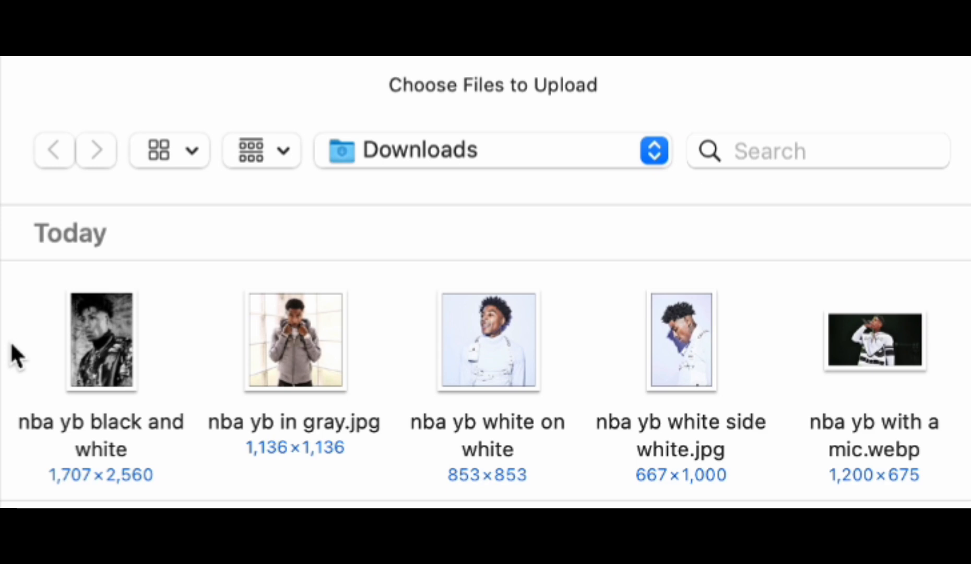
drag(20, 288, 955, 449)
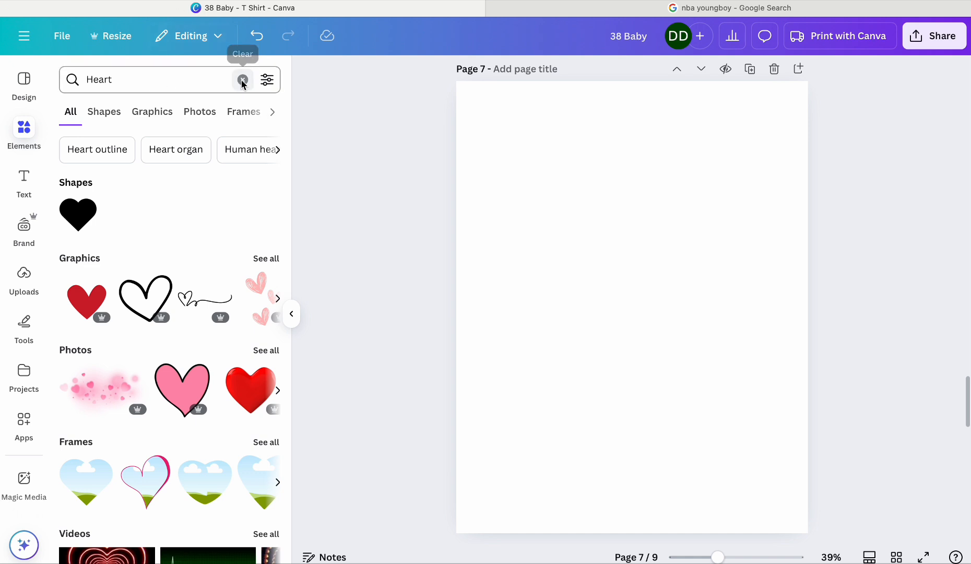
Step: Search the graphics elements for "brush splash frame" and add the black square brush graphic to blank page 7
click(243, 80)
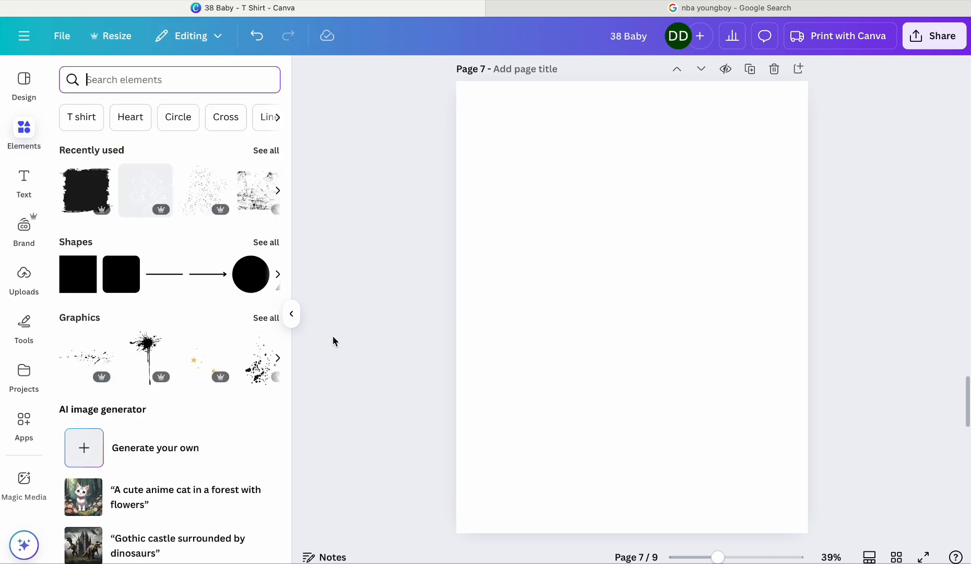
click(296, 316)
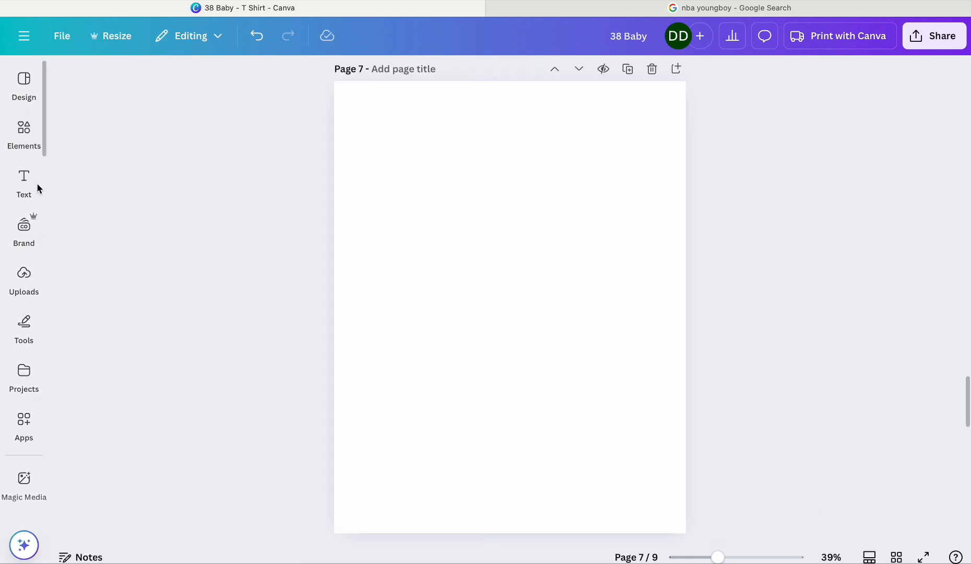
click(23, 144)
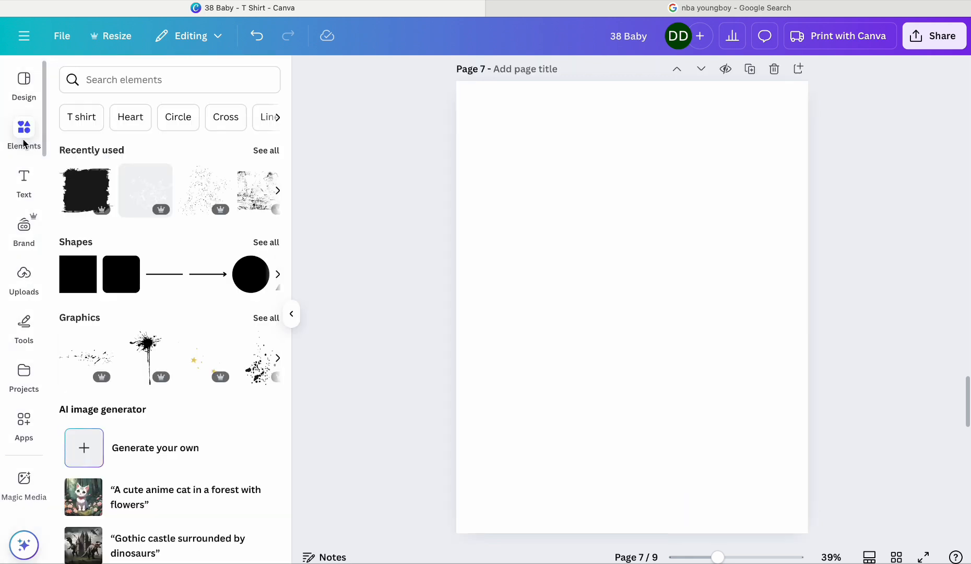
click(139, 79)
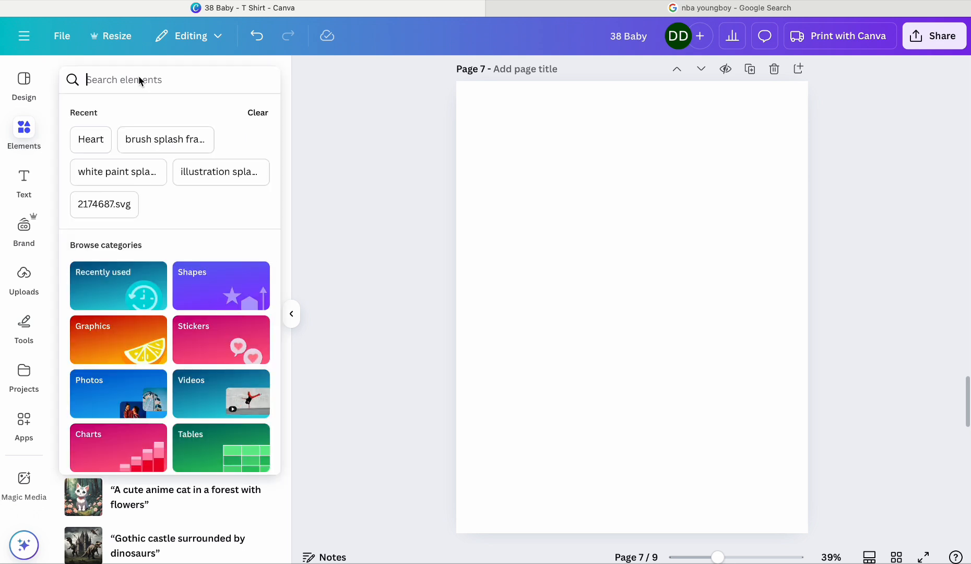
text(br)
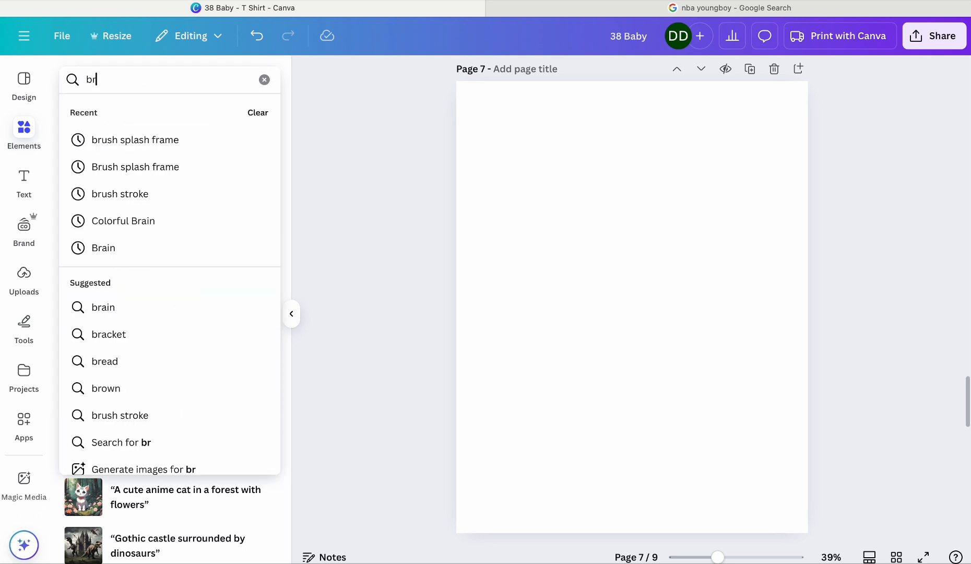
text(ush )
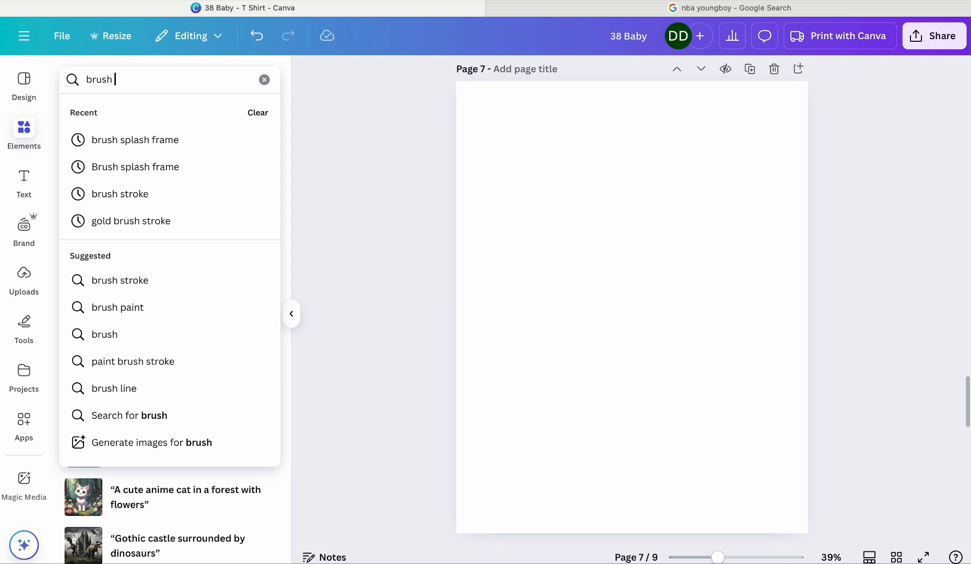
text(splash frame)
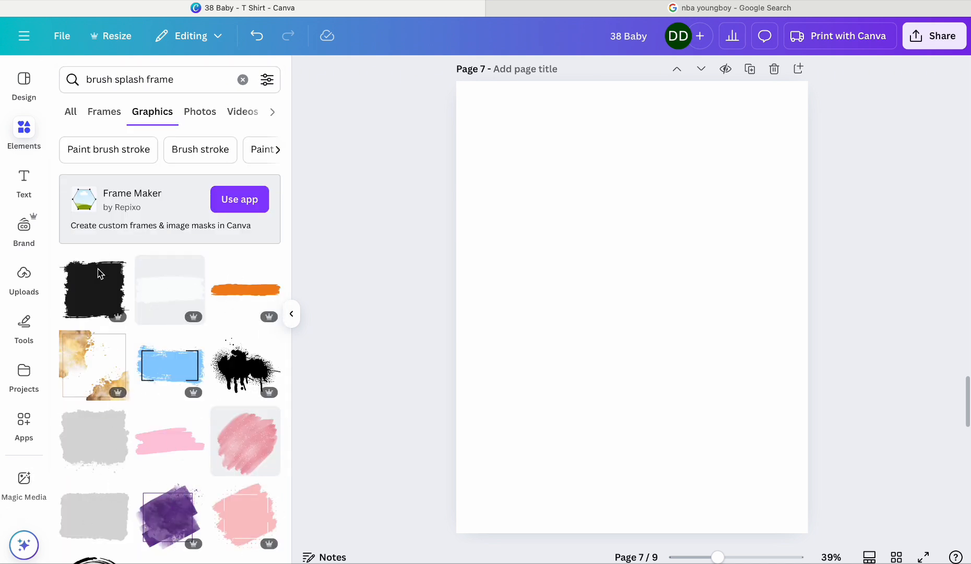
click(87, 311)
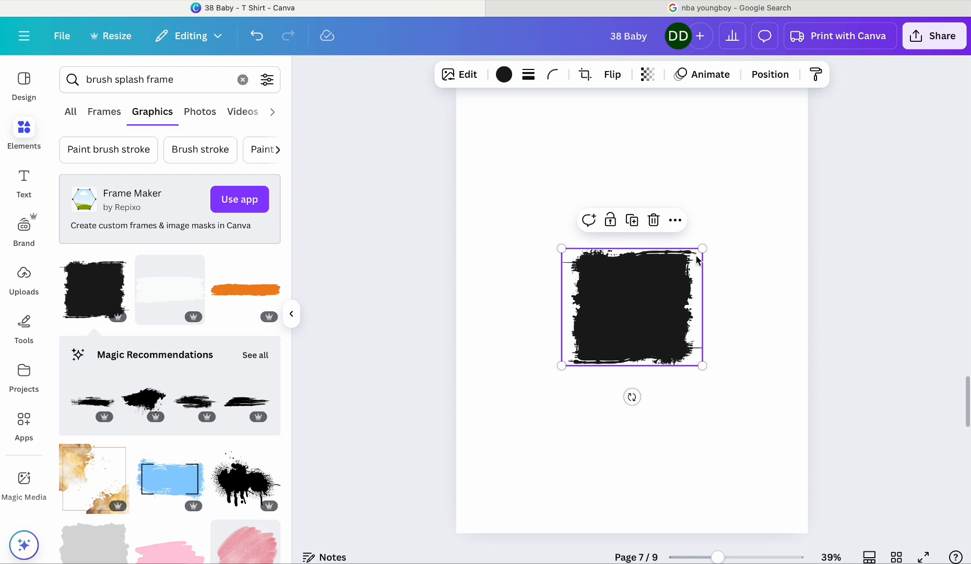
Step: Enlarge the black brush graphic to nearly the page width and centre it in the upper half of page 7
drag(702, 249, 809, 159)
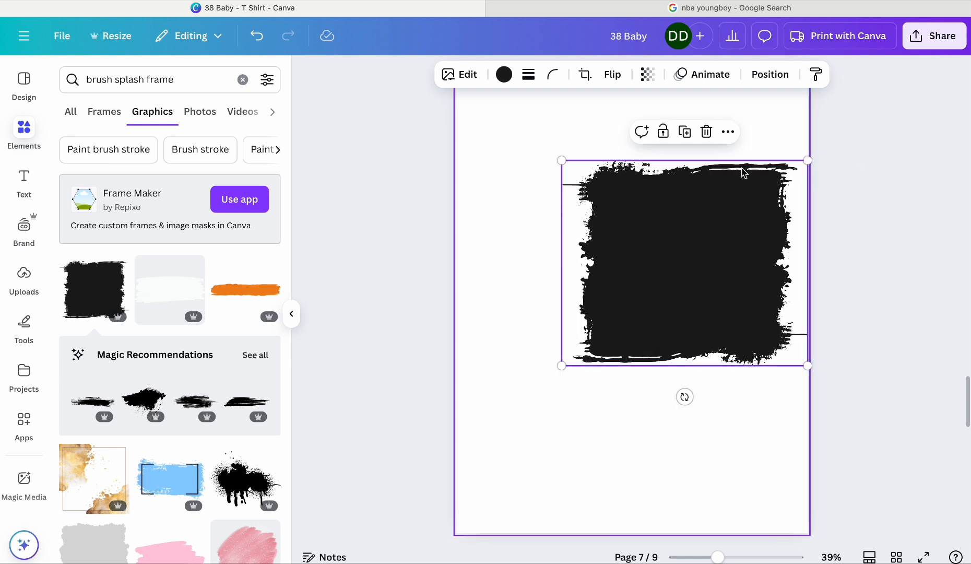
drag(685, 269, 636, 232)
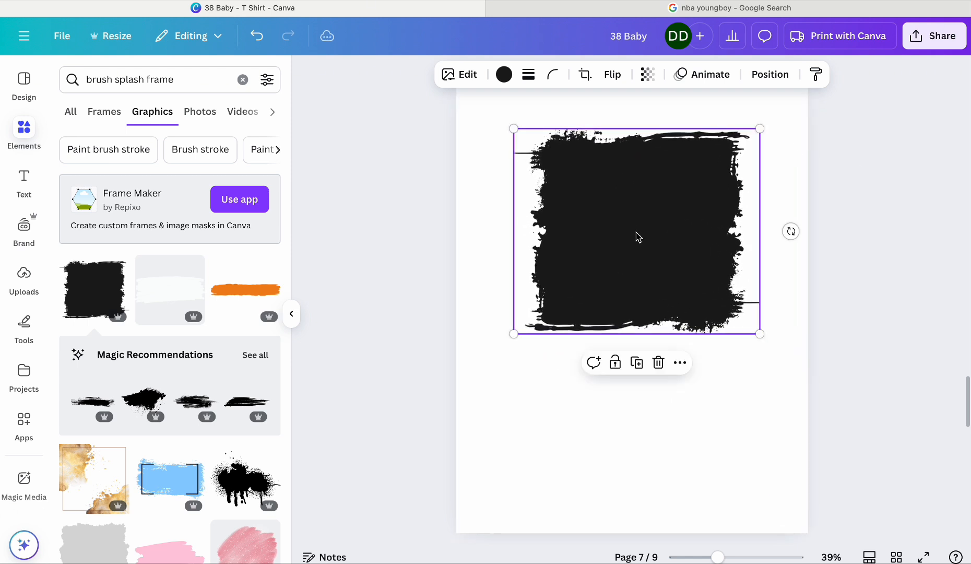
drag(514, 335, 474, 368)
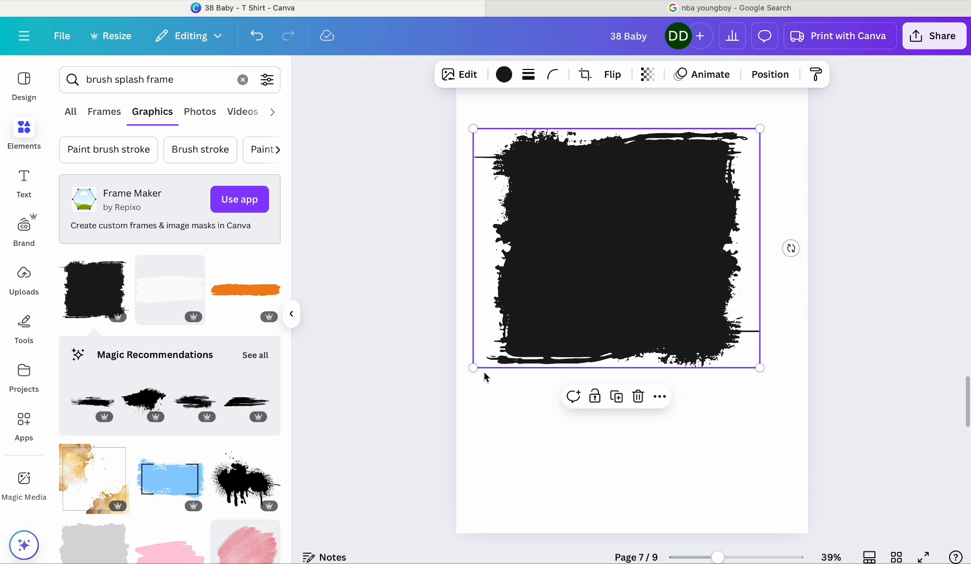
mouse_move(634, 237)
mouse_down()
mouse_move(661, 228)
mouse_move(650, 230)
mouse_up()
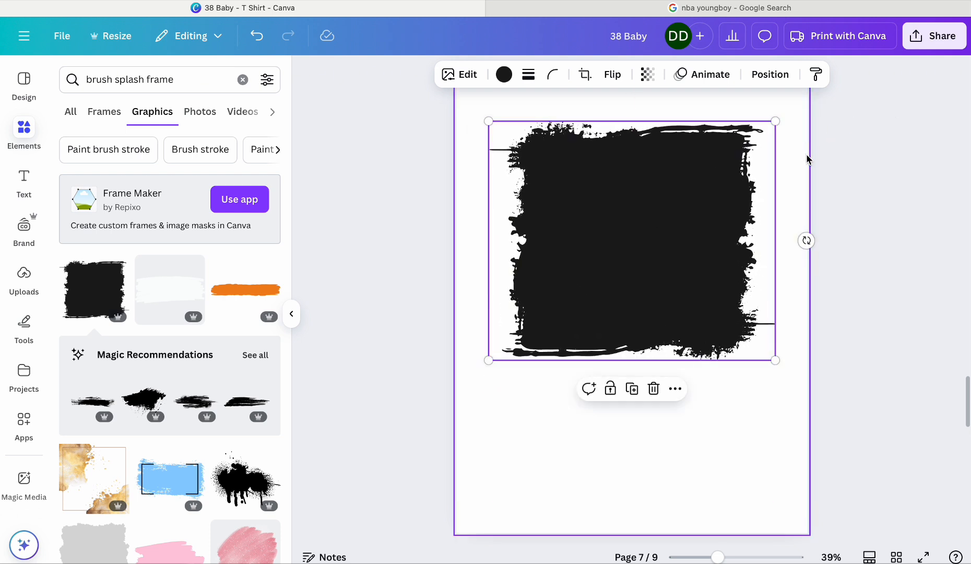
Step: Crop away the upper half of the brush graphic and move the remaining part up on the page
click(589, 80)
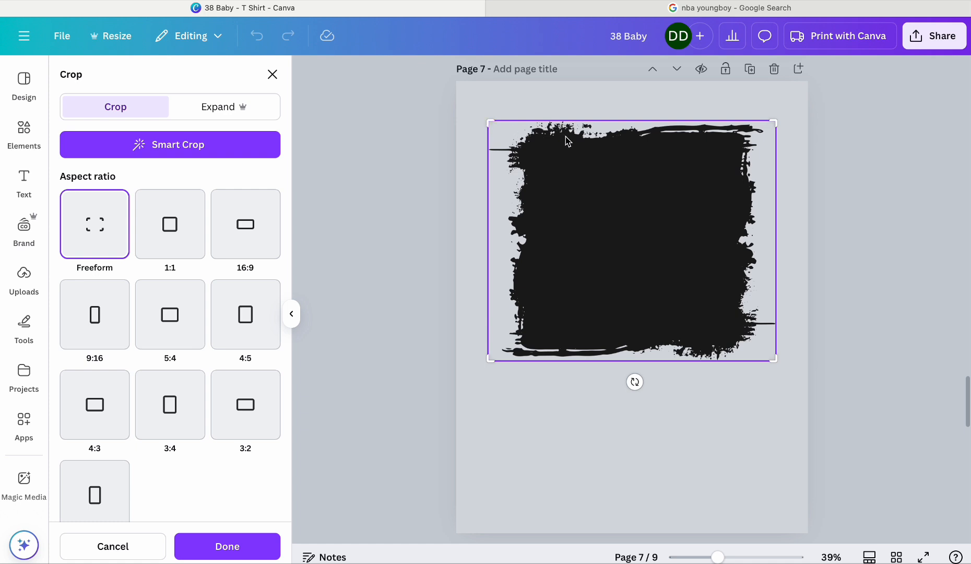
drag(492, 123, 491, 239)
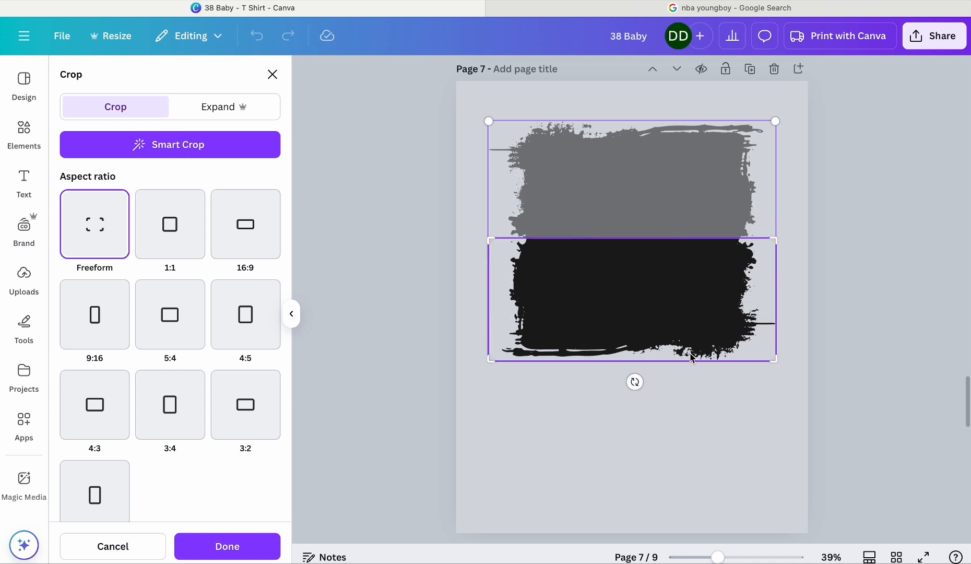
drag(776, 361, 770, 360)
click(720, 210)
drag(623, 315, 624, 253)
click(849, 249)
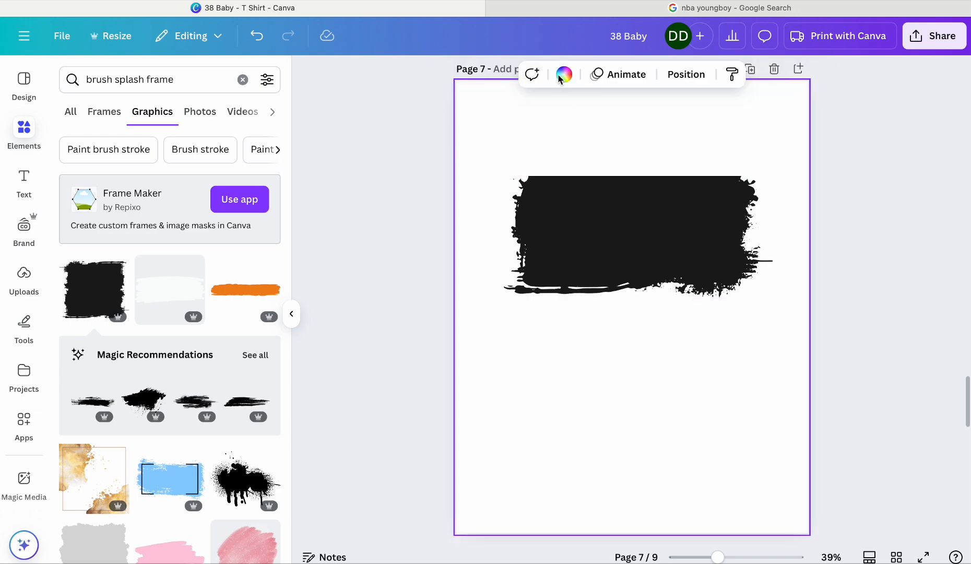
Step: Recolor the cropped brush graphic with the red from the document colors
click(624, 237)
click(504, 75)
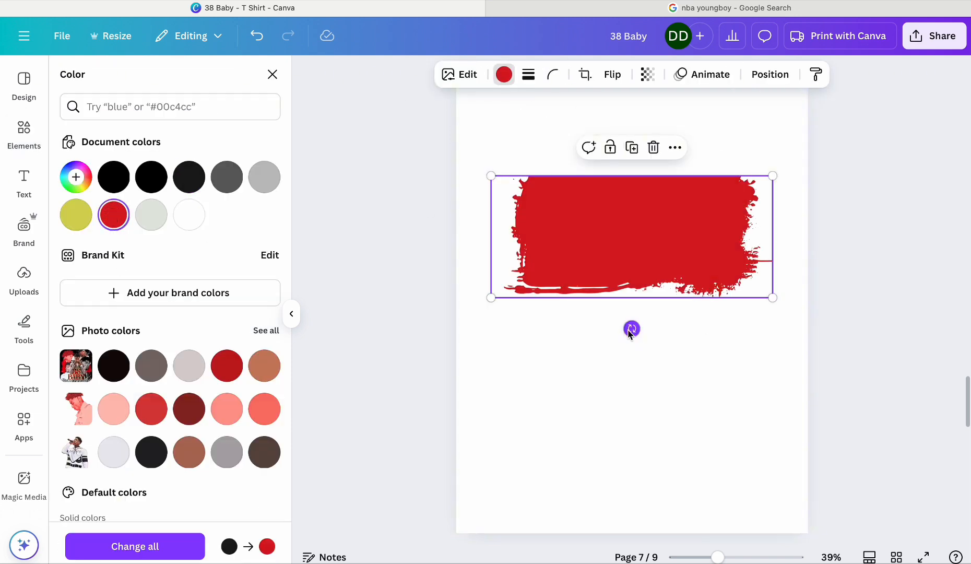
drag(631, 330, 623, 329)
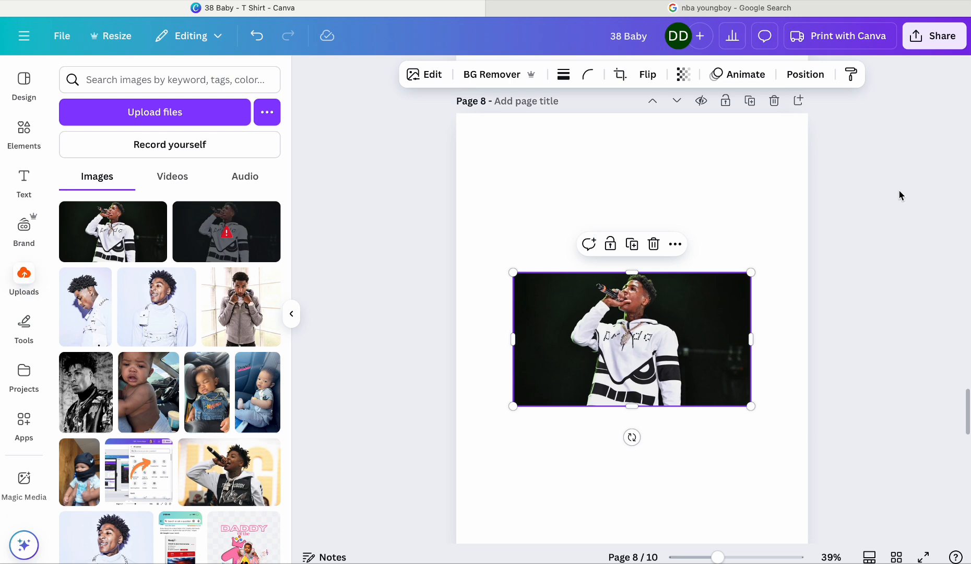
Step: Remove the background from the microphone performance photo on page 8 and trim the empty space on both sides
click(899, 195)
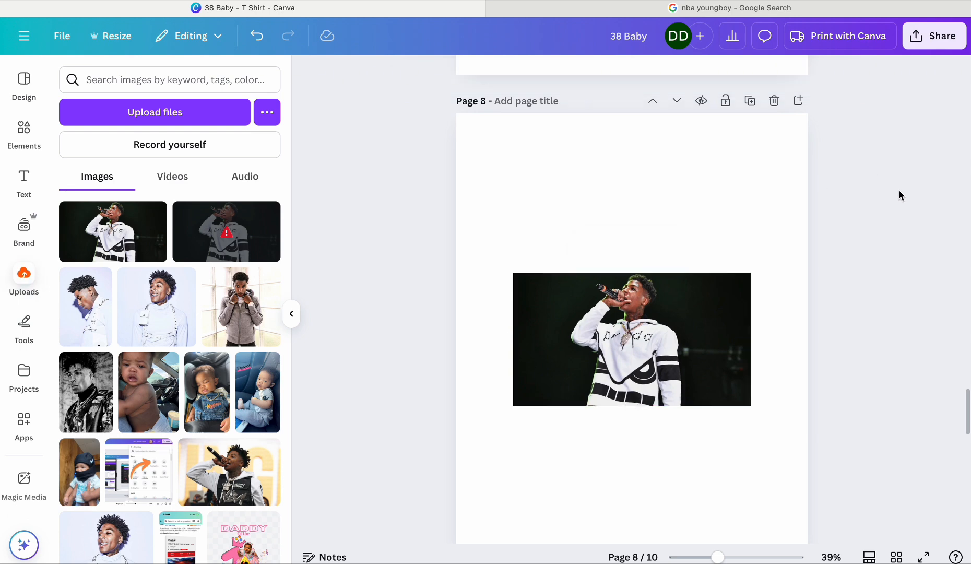
click(654, 338)
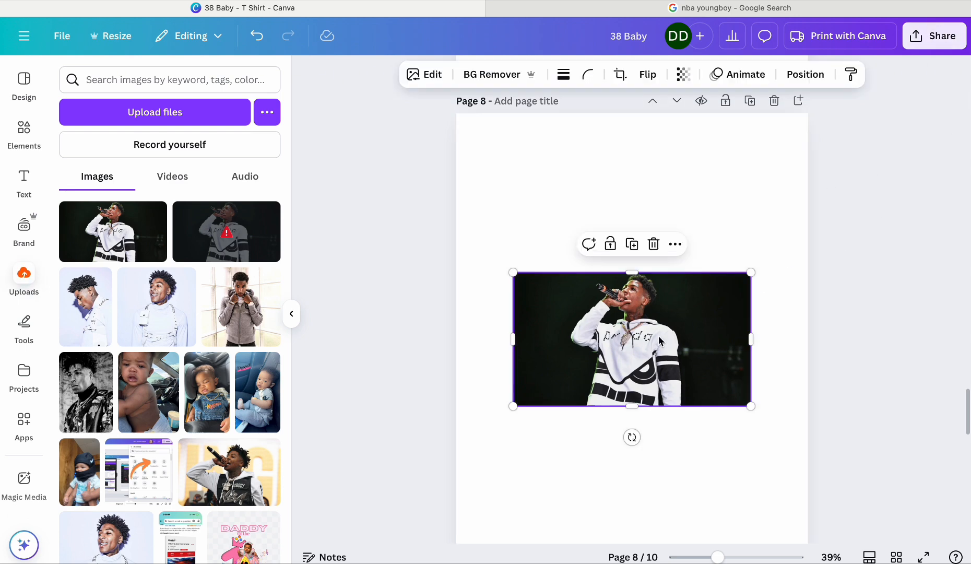
click(492, 74)
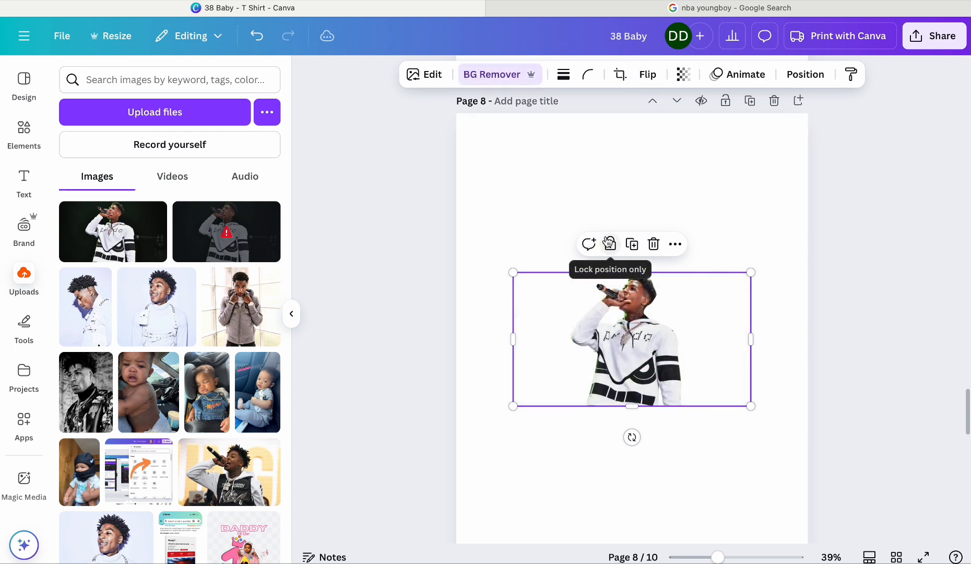
drag(751, 346, 686, 365)
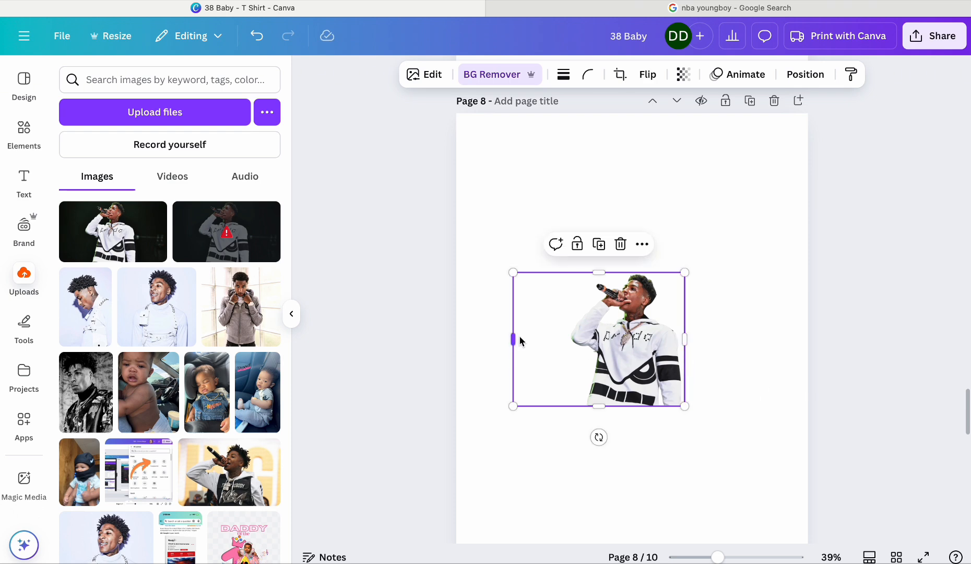
drag(520, 341, 566, 341)
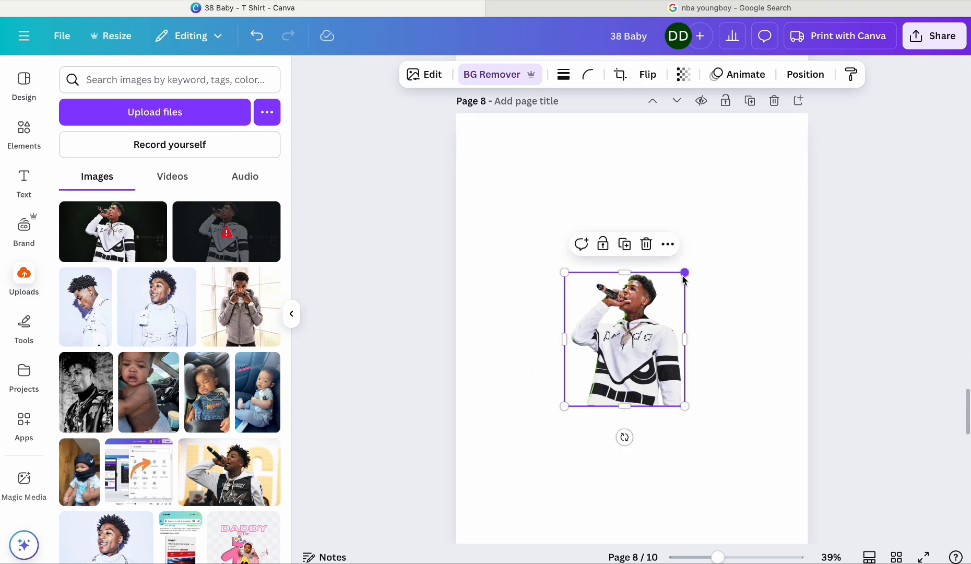
Step: Enlarge the microphone cutout and place it on the upper right of page 8
drag(682, 277, 732, 223)
drag(674, 320, 574, 281)
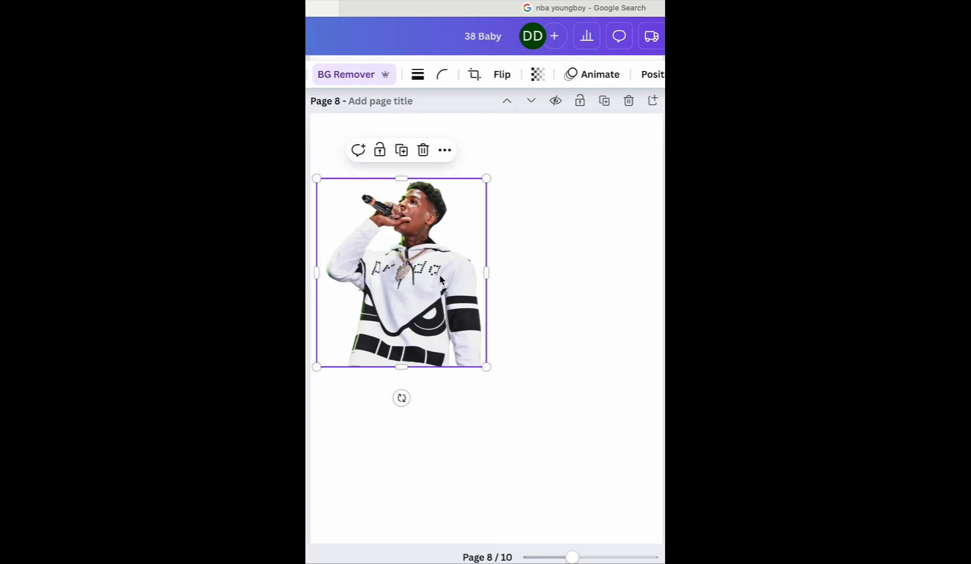
drag(415, 287, 569, 283)
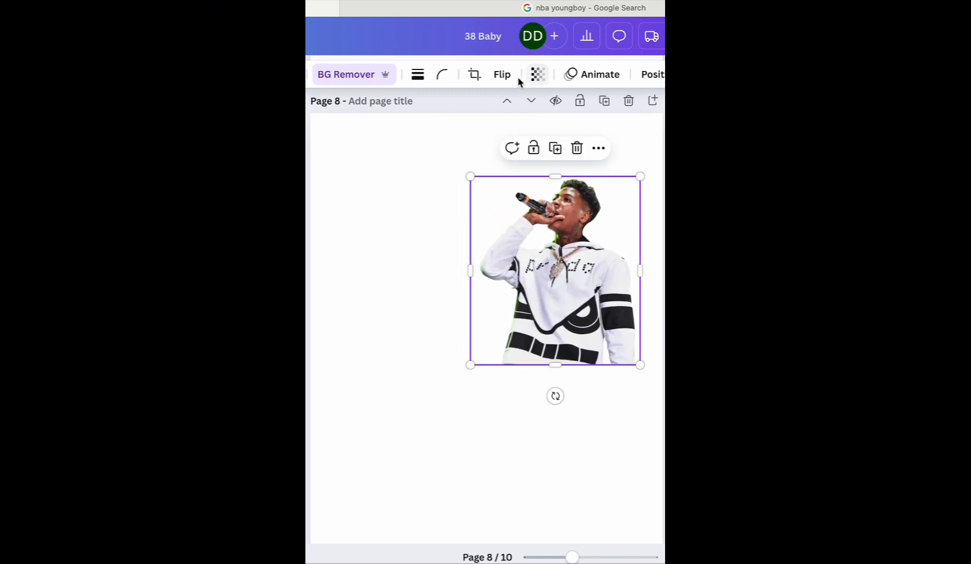
Step: Flip the microphone cutout horizontally
click(599, 148)
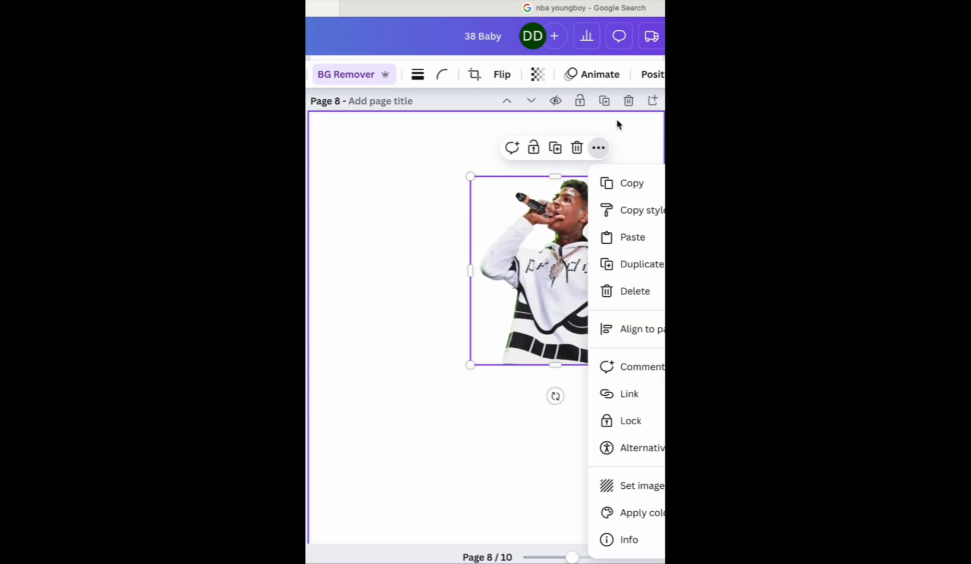
click(625, 138)
click(575, 257)
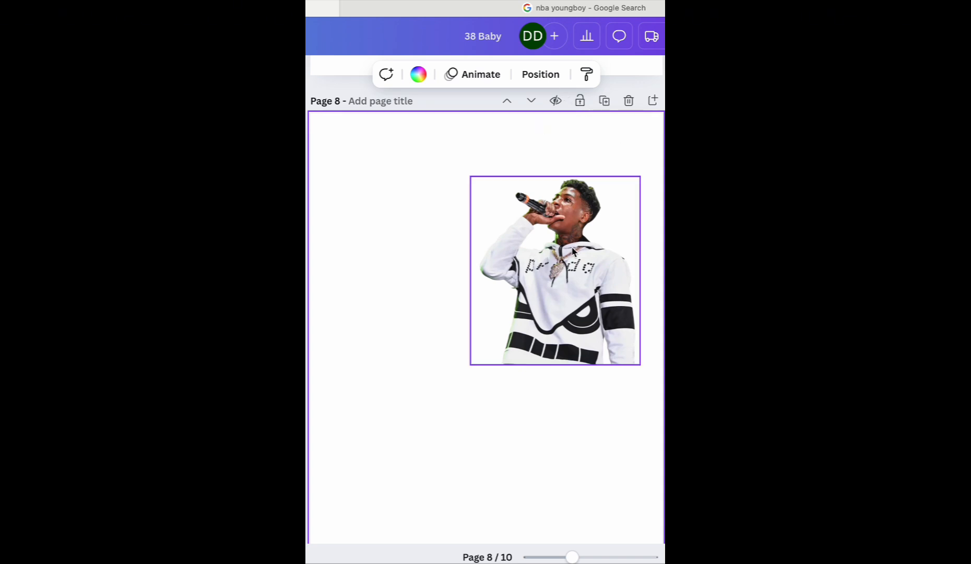
click(503, 75)
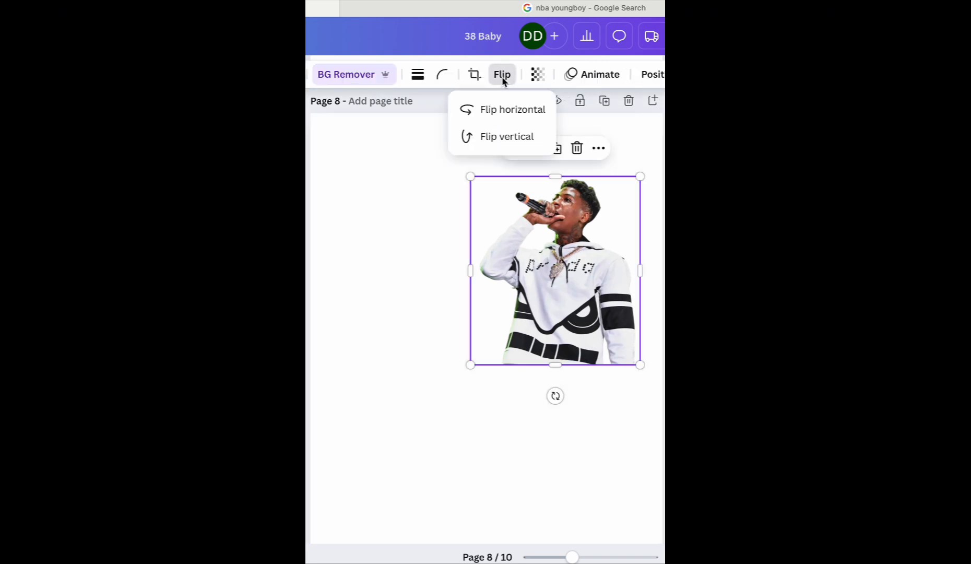
click(497, 113)
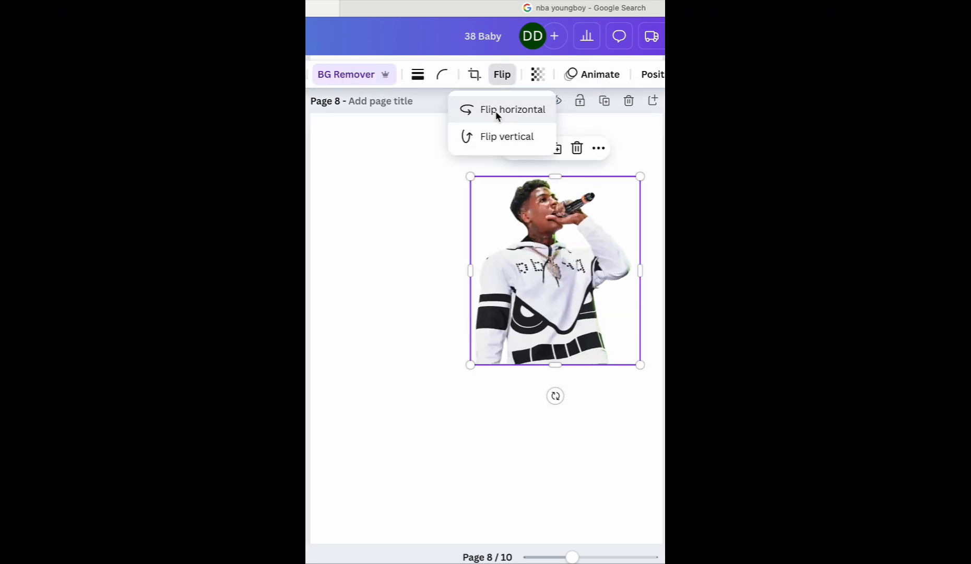
key(Escape)
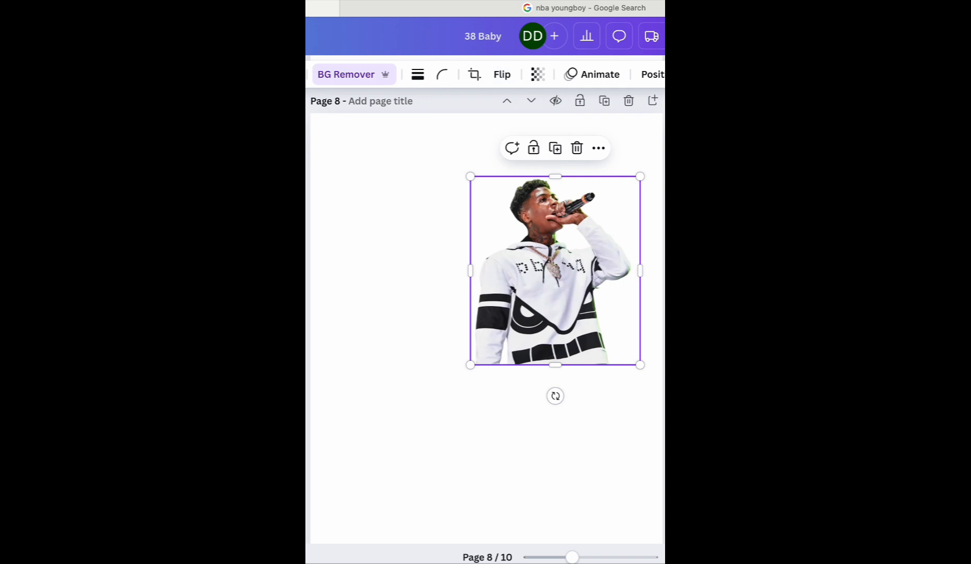
Step: Add the side-profile photo in the white outfit to page 8 and remove its background
click(337, 279)
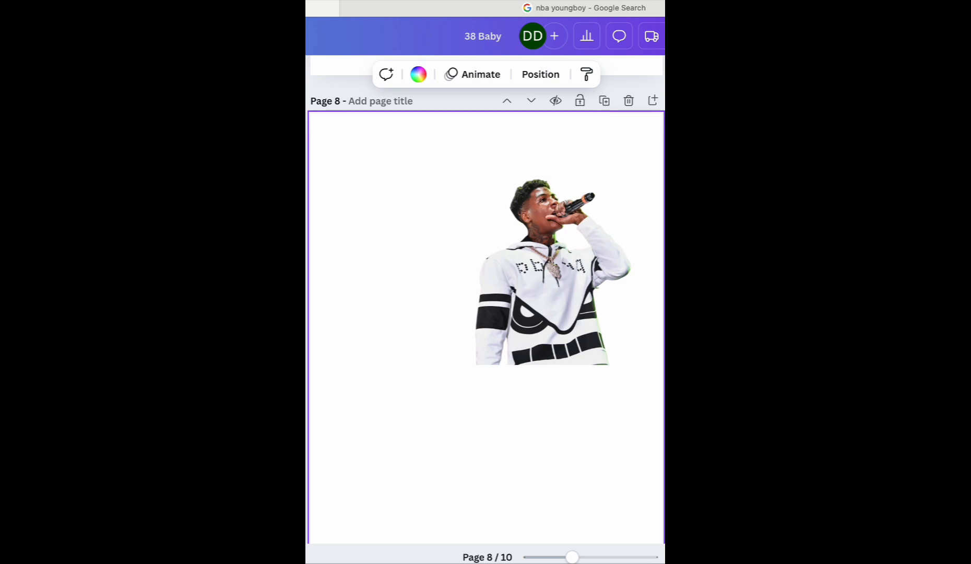
key(ctrl+v)
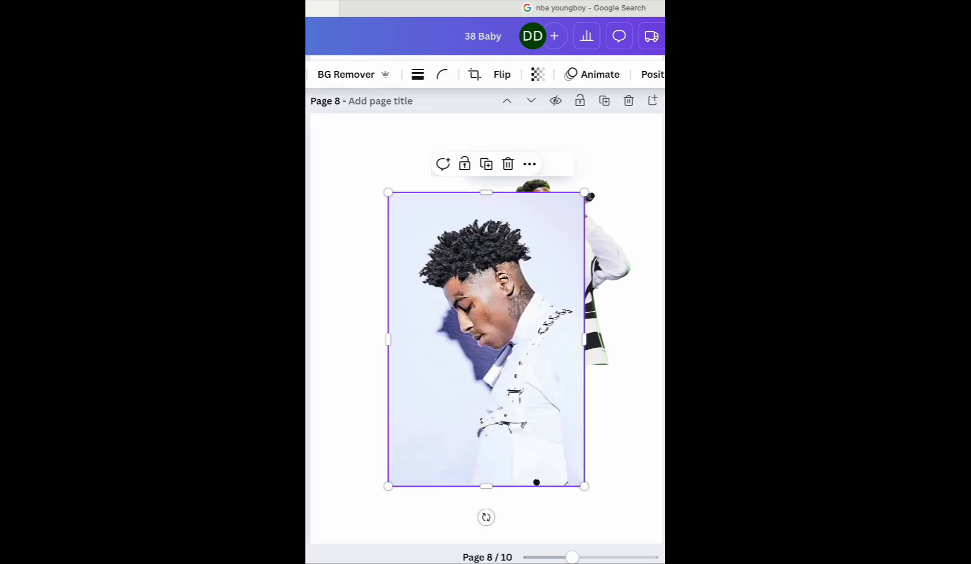
click(351, 74)
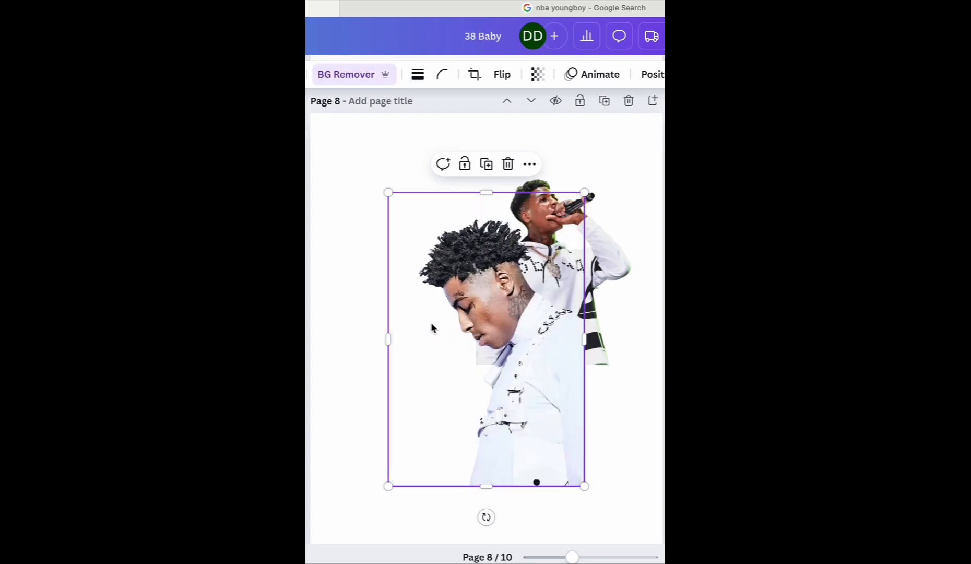
Step: Shrink the side-profile cutout, trim its empty edges and place it on the upper left of the page
drag(543, 398, 473, 345)
drag(432, 143, 380, 221)
drag(238, 327, 254, 327)
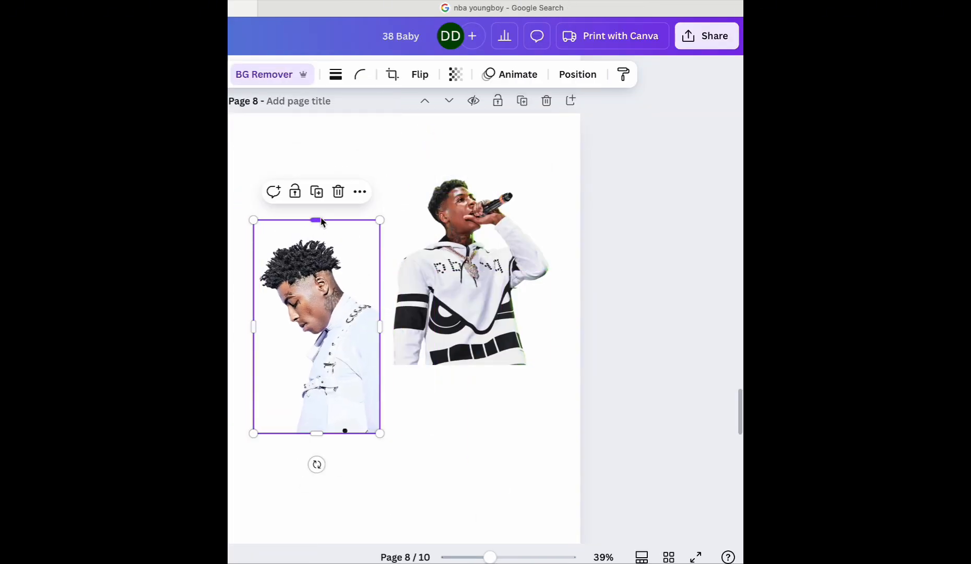
drag(319, 221, 317, 234)
drag(313, 331, 329, 271)
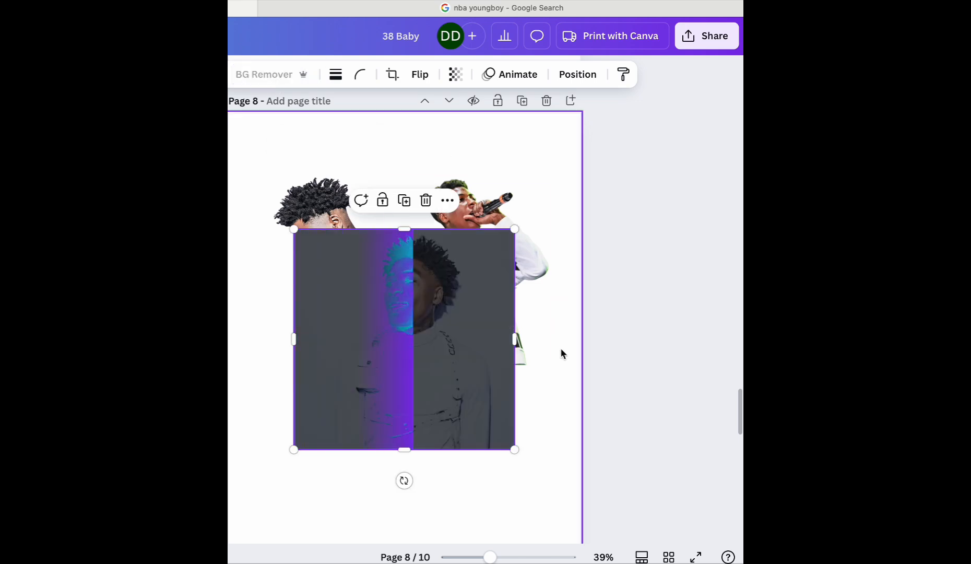
Step: Trim the sides of the smiling white-turtleneck cutout, then shrink it and place it below the side-profile cutout
drag(295, 340, 327, 342)
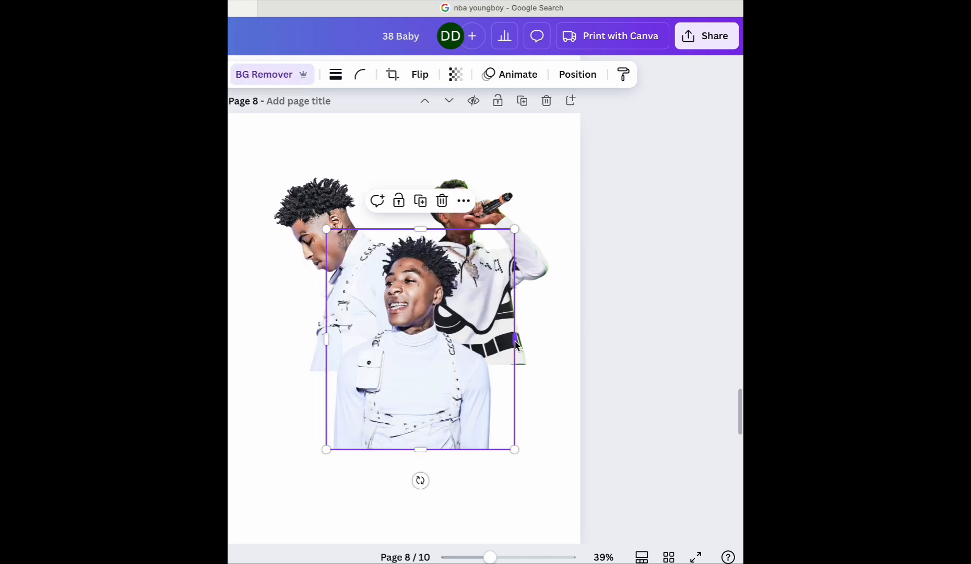
drag(516, 341, 501, 342)
drag(440, 362, 379, 376)
drag(354, 462, 354, 399)
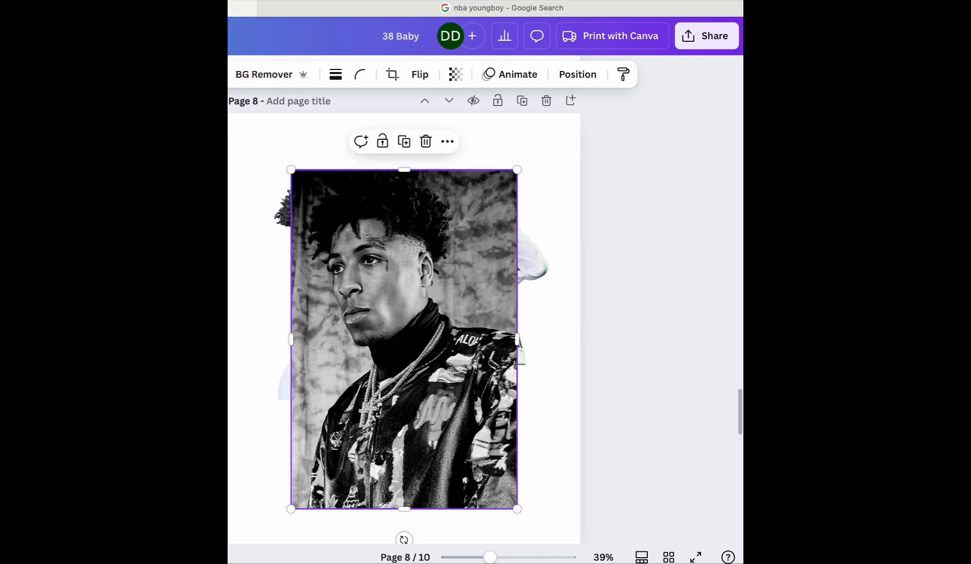
Step: Remove the background from the black-and-white portrait, shrink it and place it near the microphone cutout
click(271, 74)
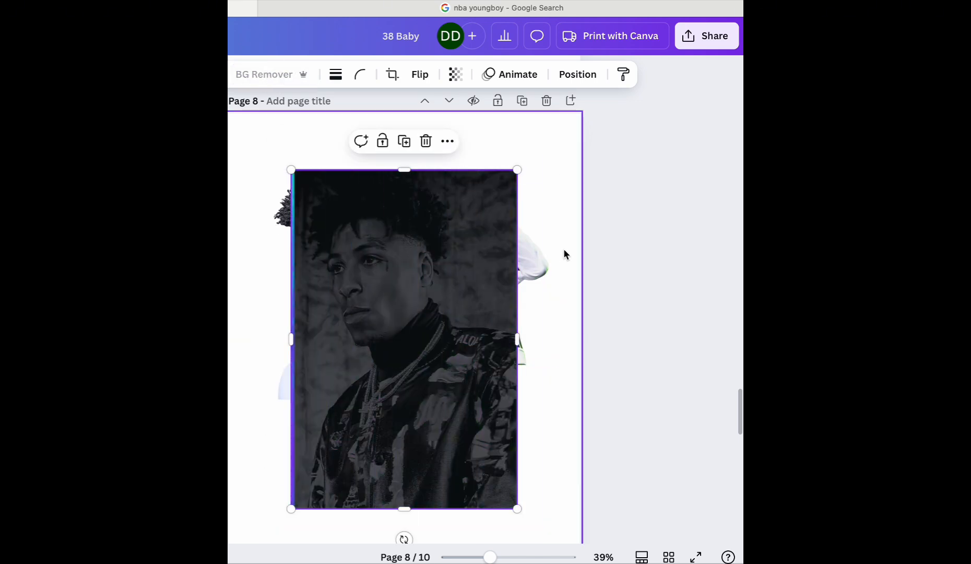
drag(516, 169, 390, 339)
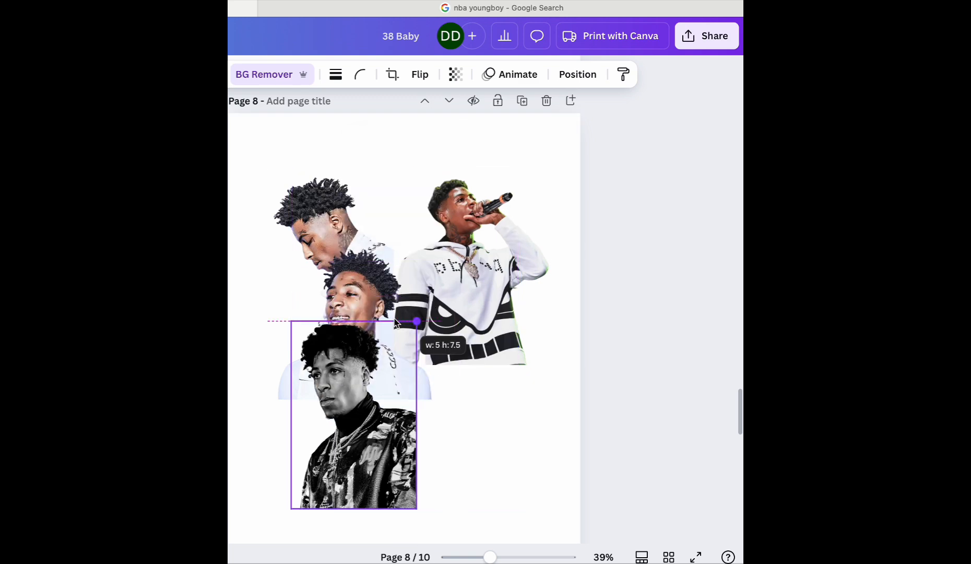
drag(347, 429, 417, 327)
Step: Remove the background from the grey hoodie photo and trim its empty sides and upper edge
click(256, 71)
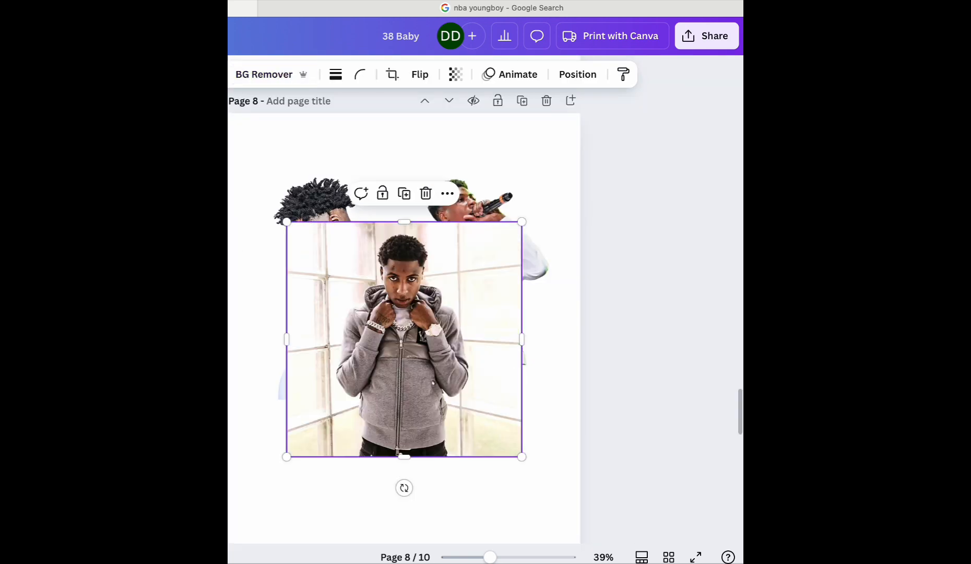
click(271, 74)
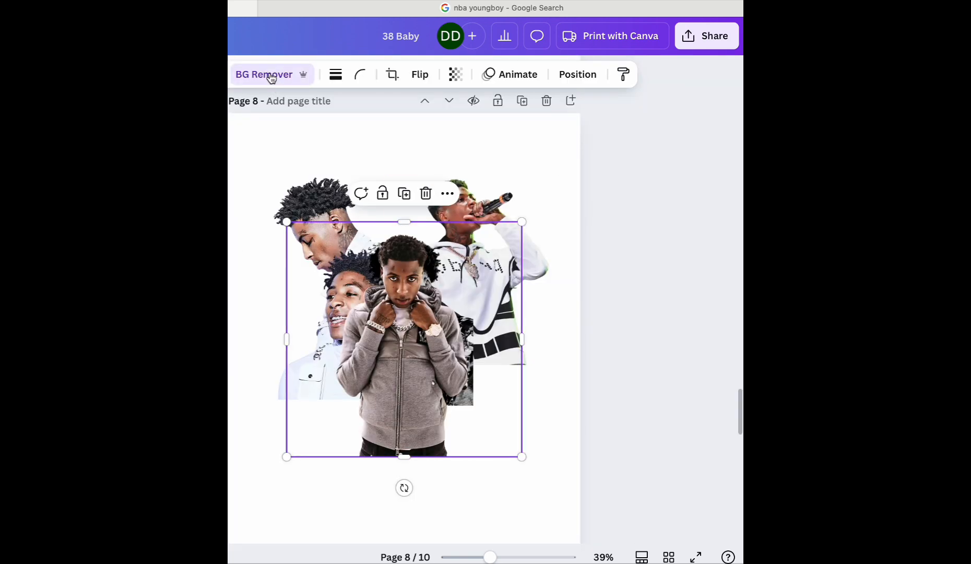
drag(523, 339, 479, 345)
drag(285, 339, 329, 339)
drag(408, 223, 408, 229)
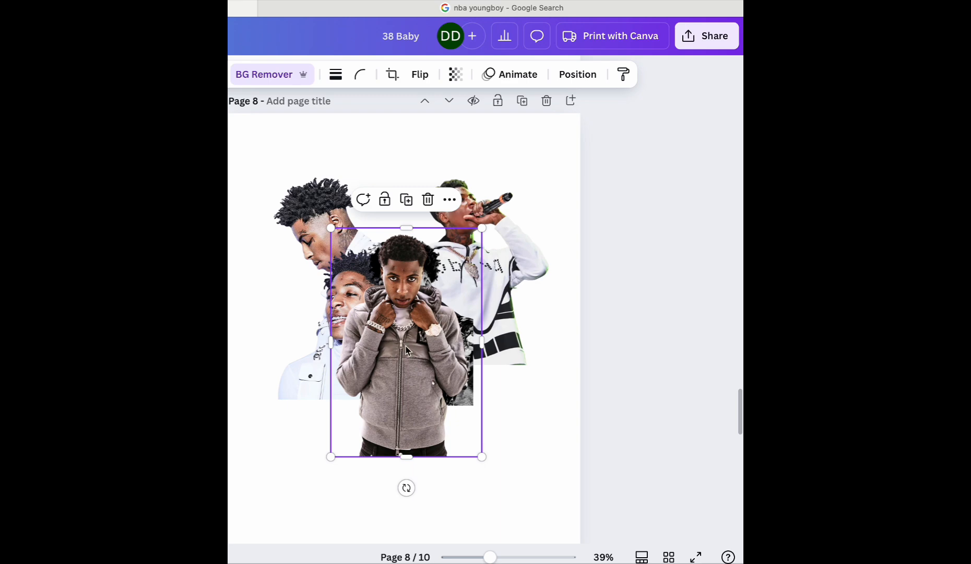
Step: Place the grey hoodie cutout in the middle of the group and the black-and-white portrait at its lower right
drag(406, 350, 331, 298)
drag(428, 334, 513, 328)
drag(342, 339, 428, 340)
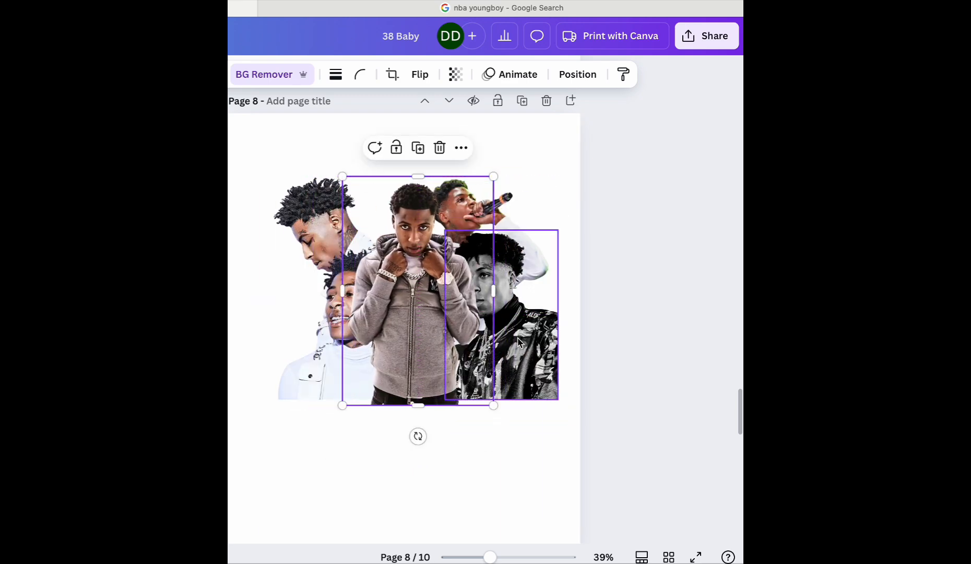
Step: Flip the black-and-white portrait horizontally
click(496, 314)
click(544, 202)
key(Escape)
click(420, 74)
click(425, 108)
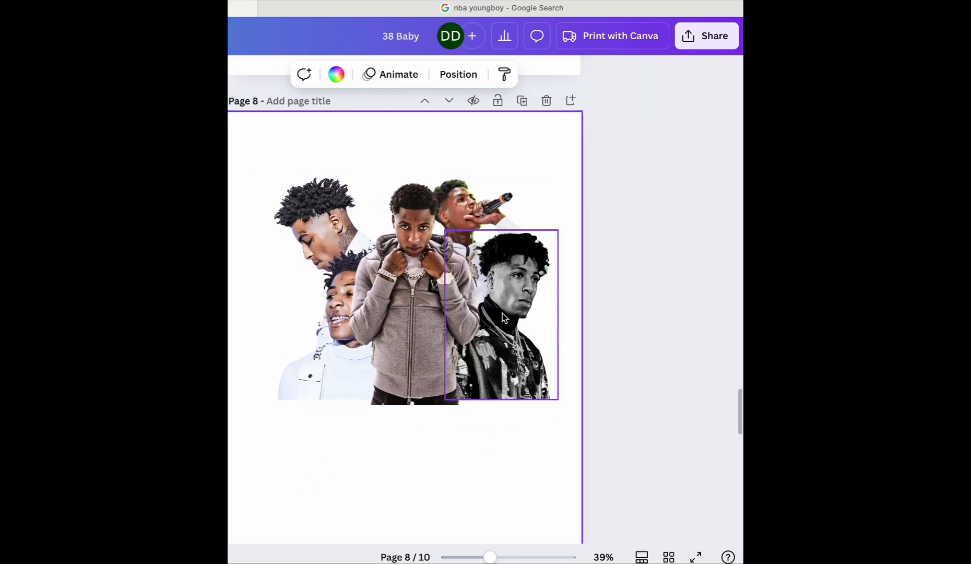
Step: Nudge the white turtleneck cutout slightly down and outward so its base lines up with the grey hoodie cutout
click(497, 321)
drag(334, 366, 330, 372)
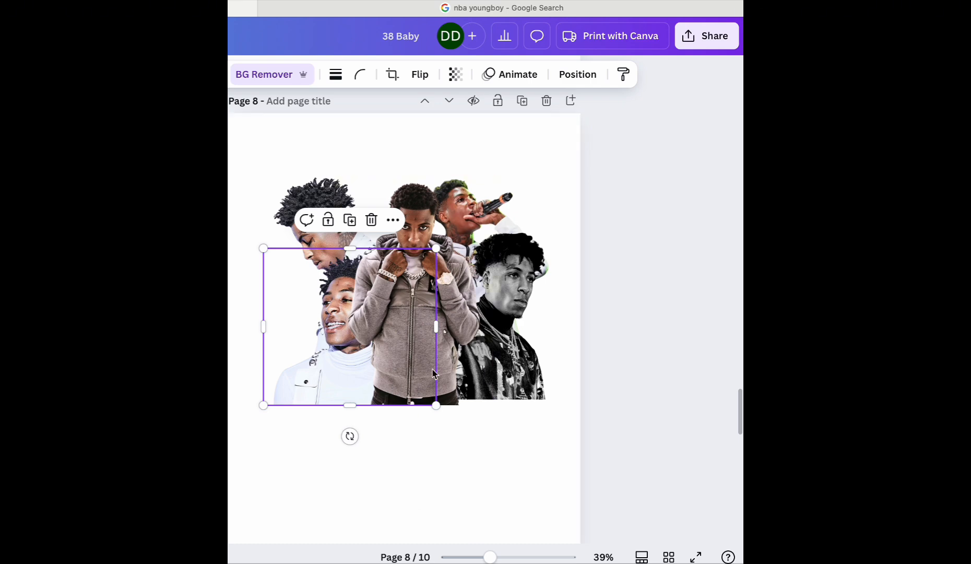
click(693, 251)
mouse_move(740, 409)
mouse_down()
mouse_move(740, 350)
mouse_move(740, 413)
mouse_move(741, 403)
mouse_up()
Step: Shrink the grey hoodie cutout and move the black-and-white portrait inward against it with their bases level
click(427, 334)
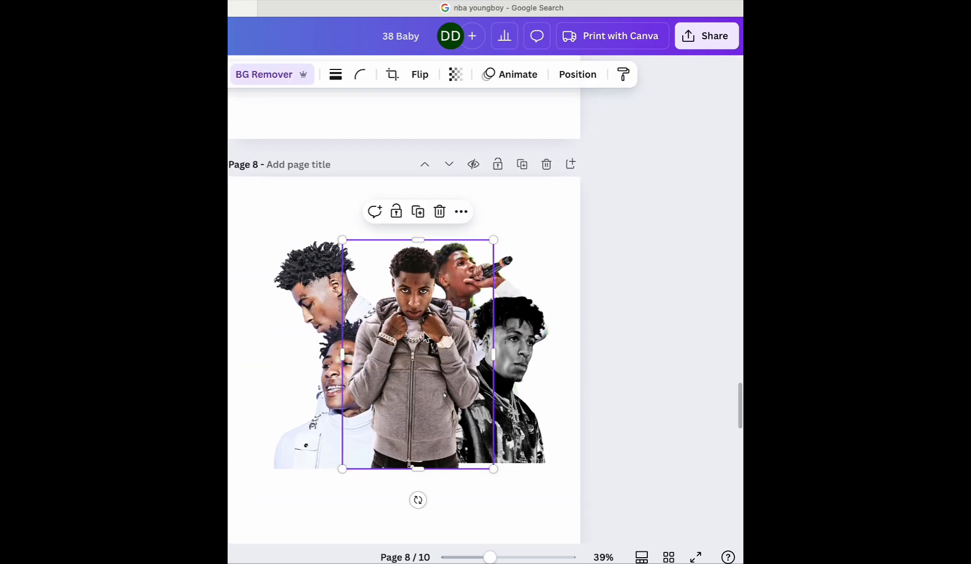
drag(495, 239, 477, 266)
drag(429, 345, 426, 345)
drag(506, 389, 488, 395)
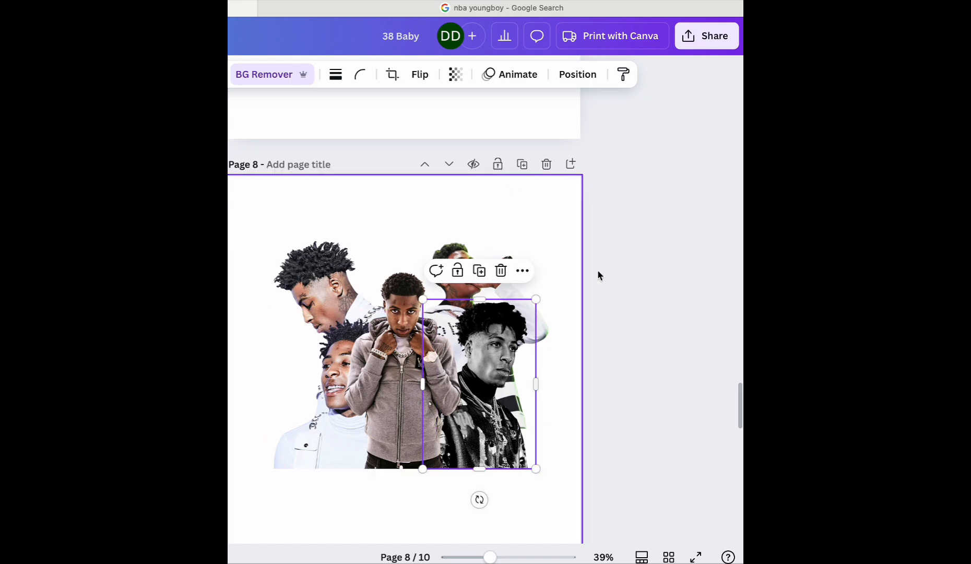
click(644, 374)
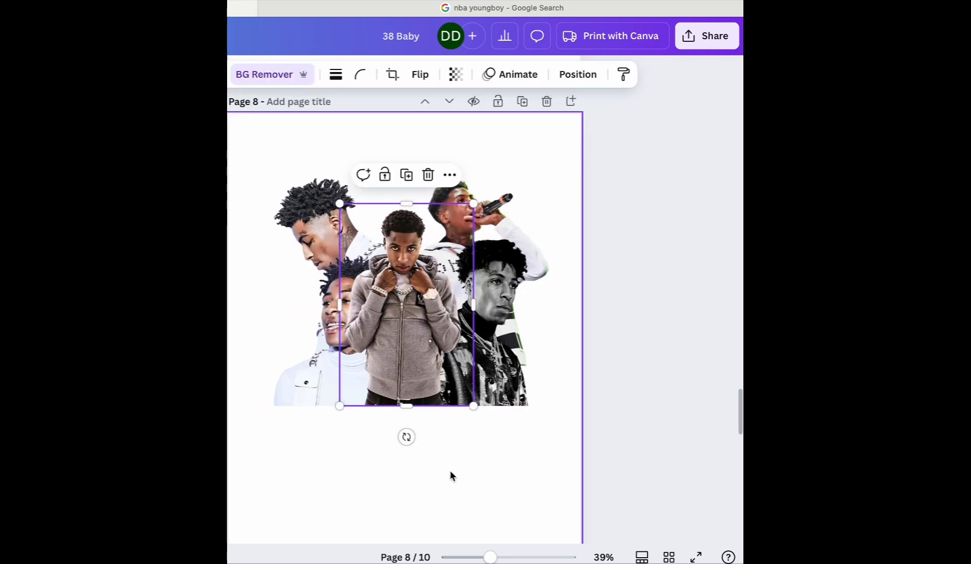
Step: Tuck the black-and-white portrait closer behind the grey hoodie cutout and select all the cutouts on page 8
click(450, 470)
click(494, 321)
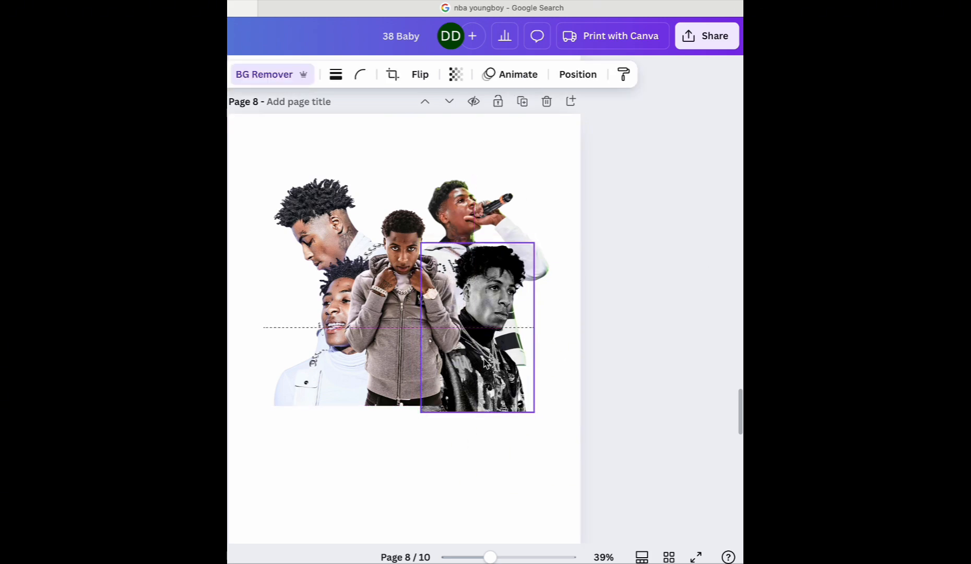
key(ctrl+a)
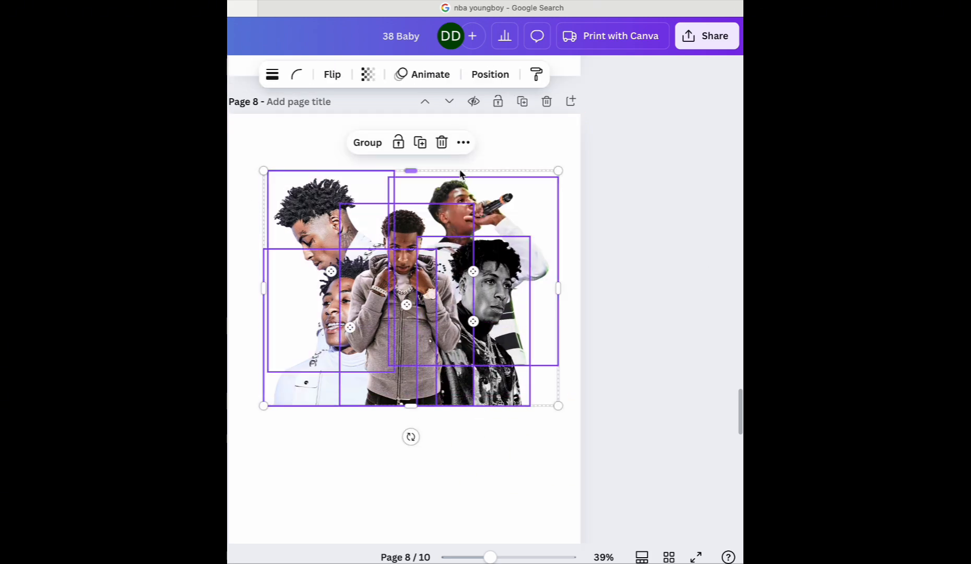
drag(741, 405, 740, 360)
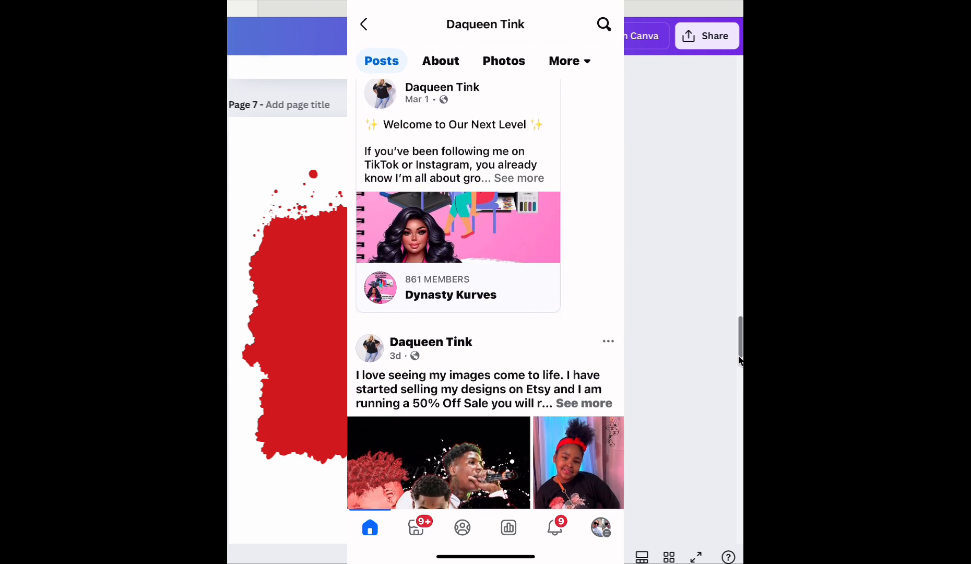
Step: Shift the black speckle graphic over the upper part of the portrait collage and delete it
click(397, 318)
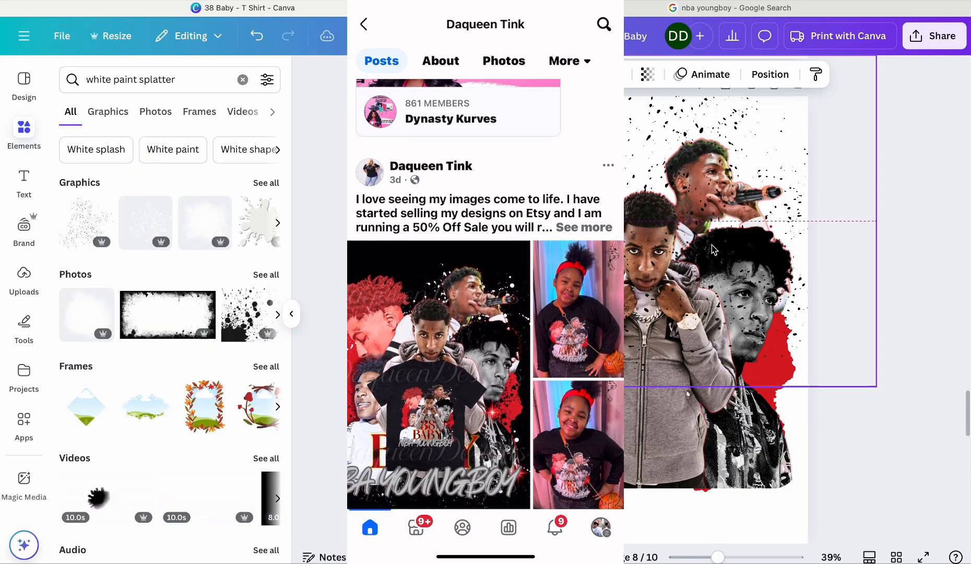
drag(831, 94, 779, 135)
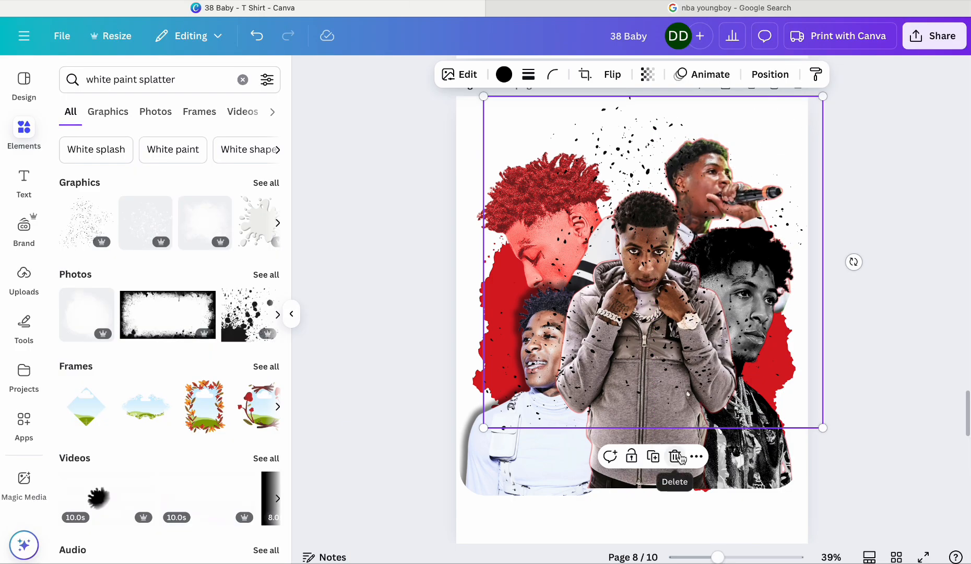
click(677, 457)
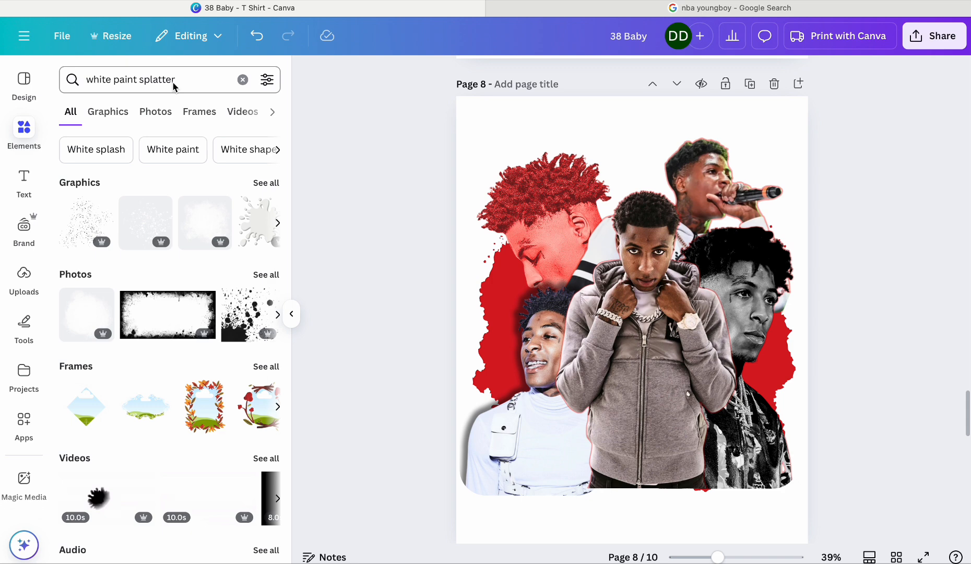
Step: Clear the previous element search and search the elements for "black paint splatter"
click(243, 79)
click(24, 130)
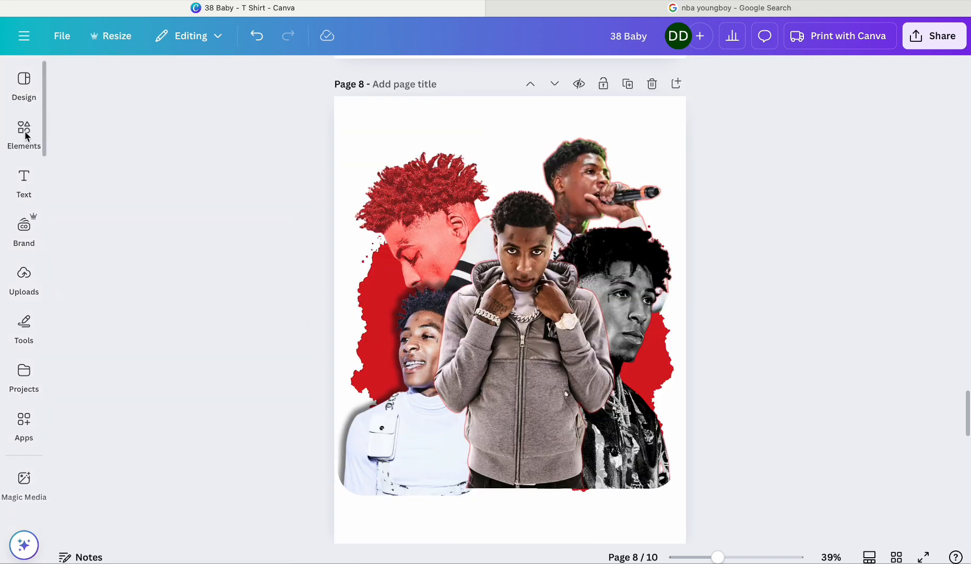
click(24, 130)
click(164, 79)
click(260, 114)
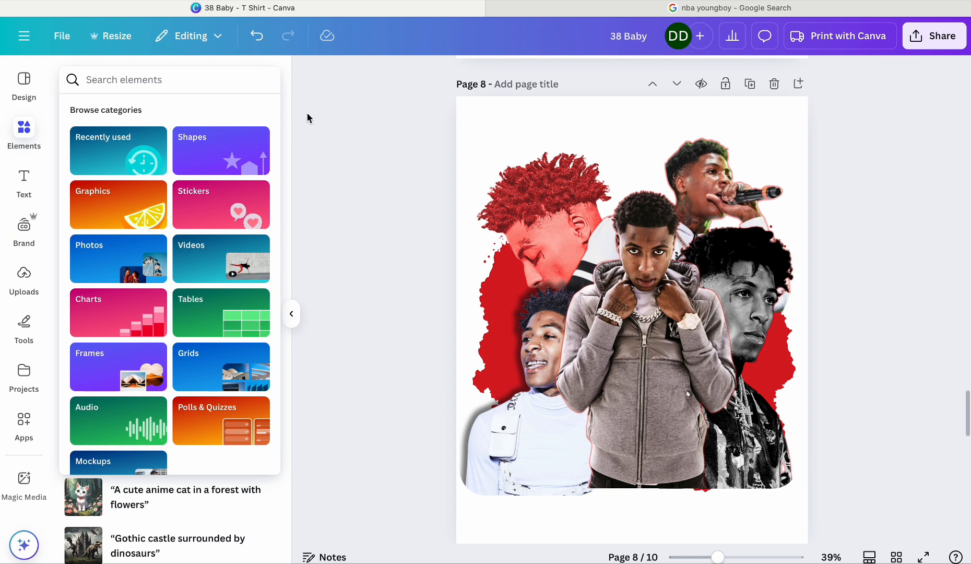
click(308, 115)
click(267, 150)
click(67, 75)
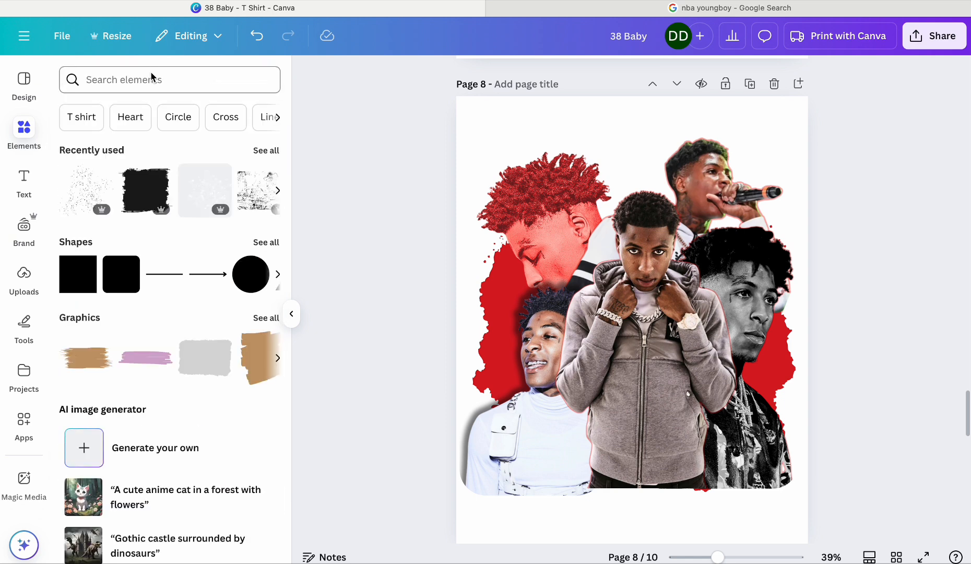
click(151, 79)
text(black paint splatter)
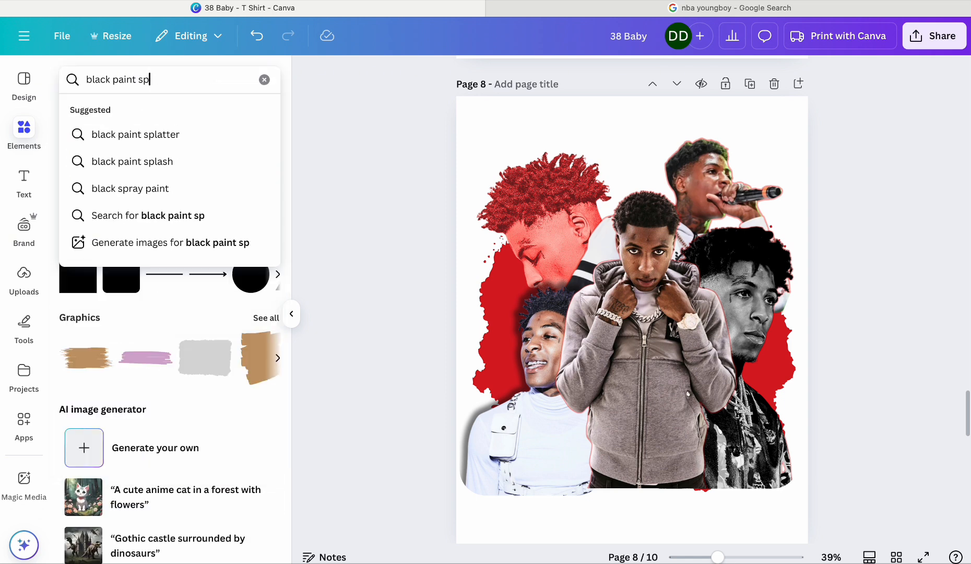
key(Return)
Step: Add the Ink Splatter Illustration to page 8 and place it over the head of the microphone cutout
click(162, 207)
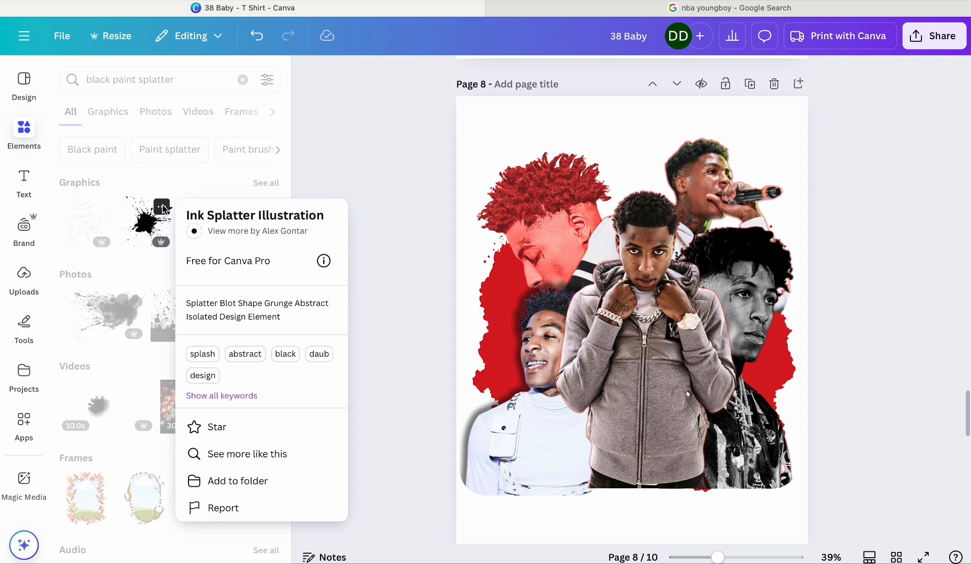
click(162, 206)
click(162, 219)
drag(629, 336, 717, 173)
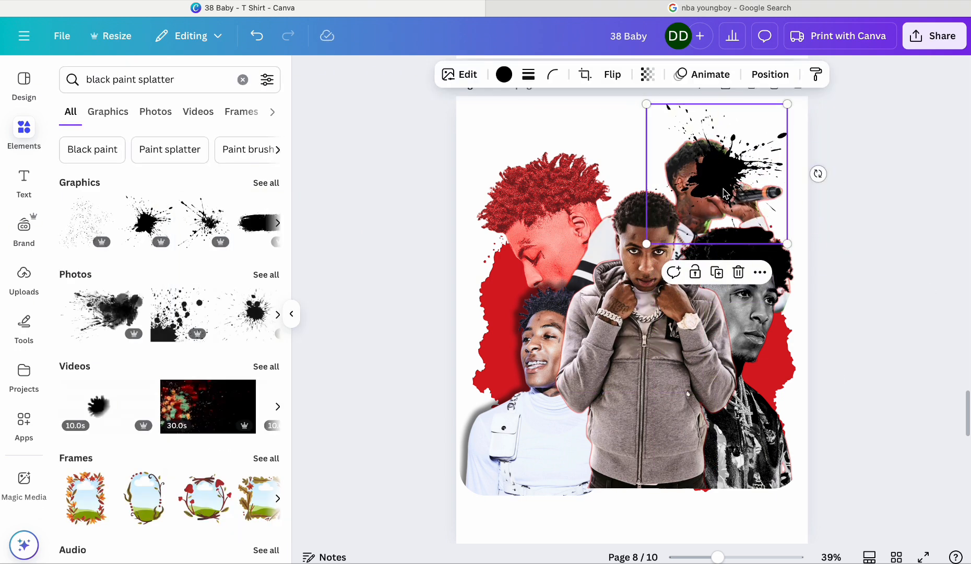
Step: Layer the ink splatter behind all portraits, directly above the red brush background, and shrink it slightly
click(769, 75)
click(116, 106)
click(184, 145)
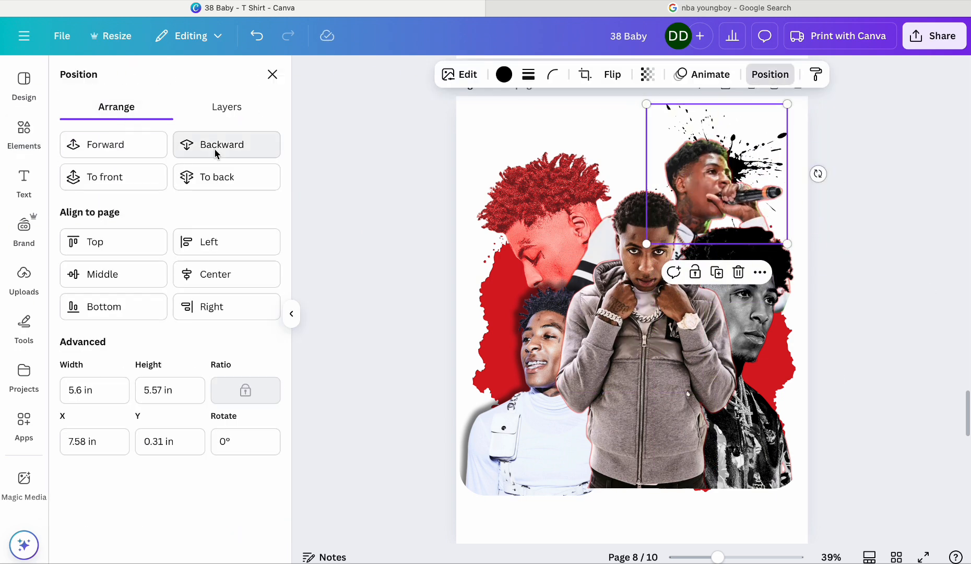
click(104, 144)
click(227, 106)
drag(53, 332, 74, 444)
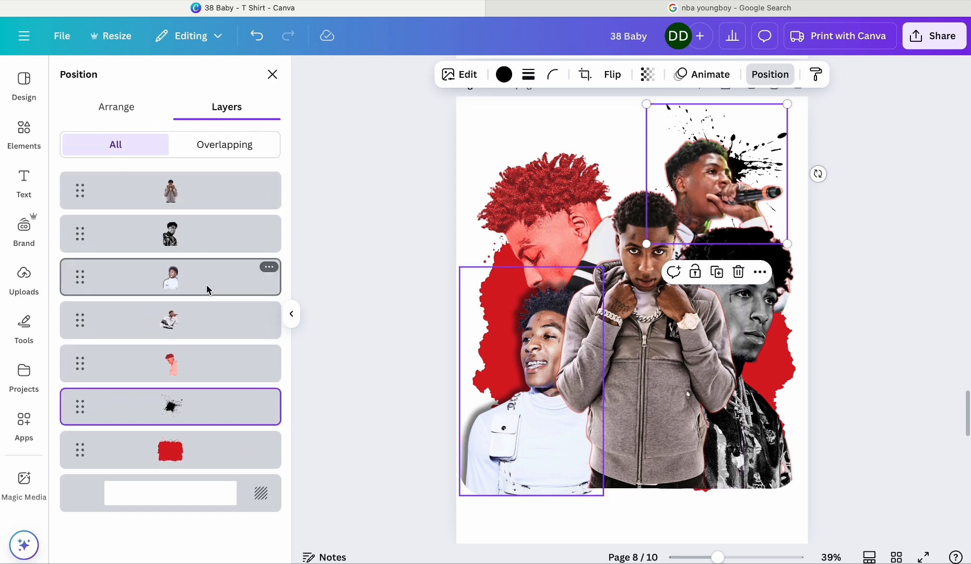
mouse_move(781, 107)
mouse_down()
mouse_move(762, 122)
mouse_move(770, 116)
mouse_up()
Step: Duplicate the ink splatter, place the copy around the red-tinted portrait's head and layer it behind the portraits
click(706, 281)
drag(709, 192, 517, 170)
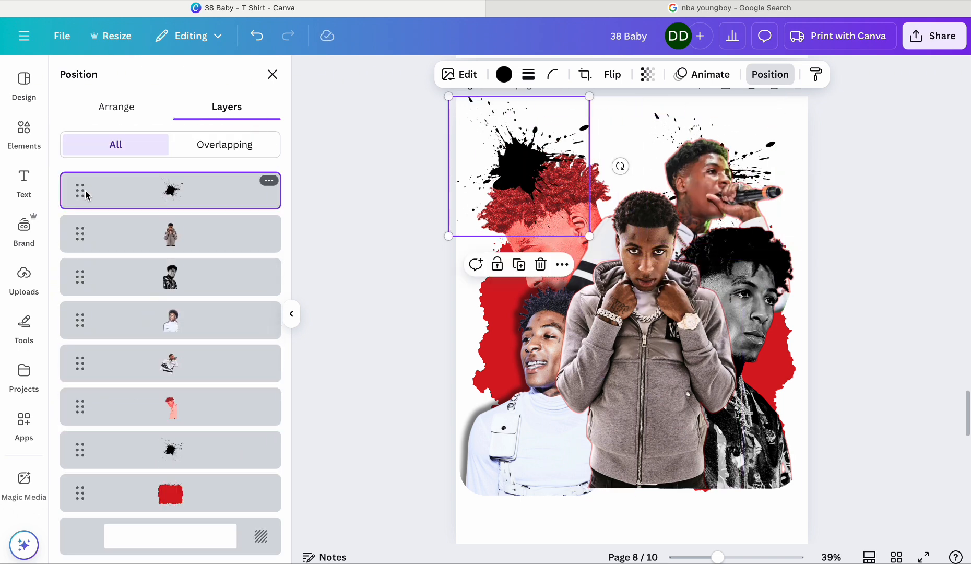
drag(89, 446, 86, 218)
shift+click(139, 193)
drag(139, 192, 177, 519)
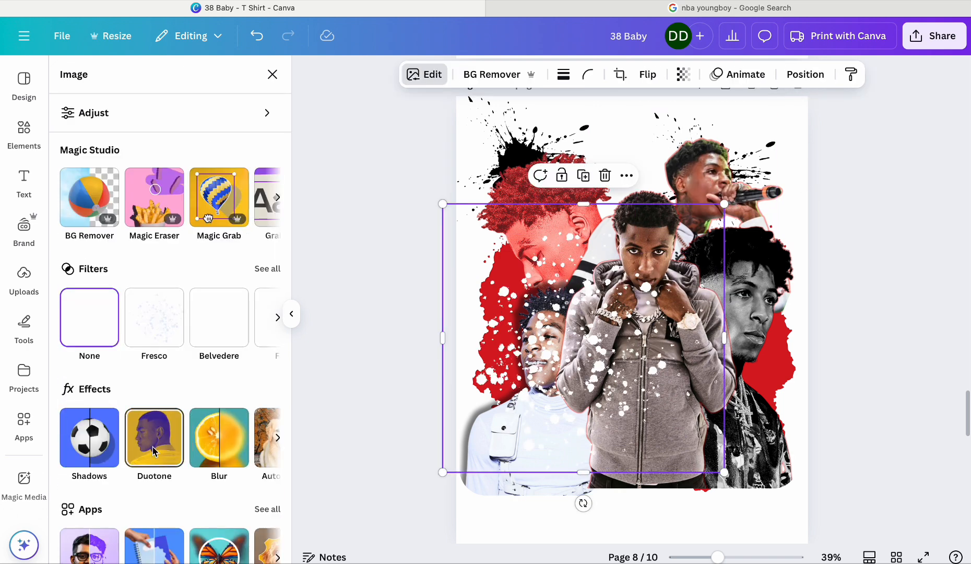
Step: Try several duotone presets on the white speckle graphic, including Cherry and Amber
click(155, 449)
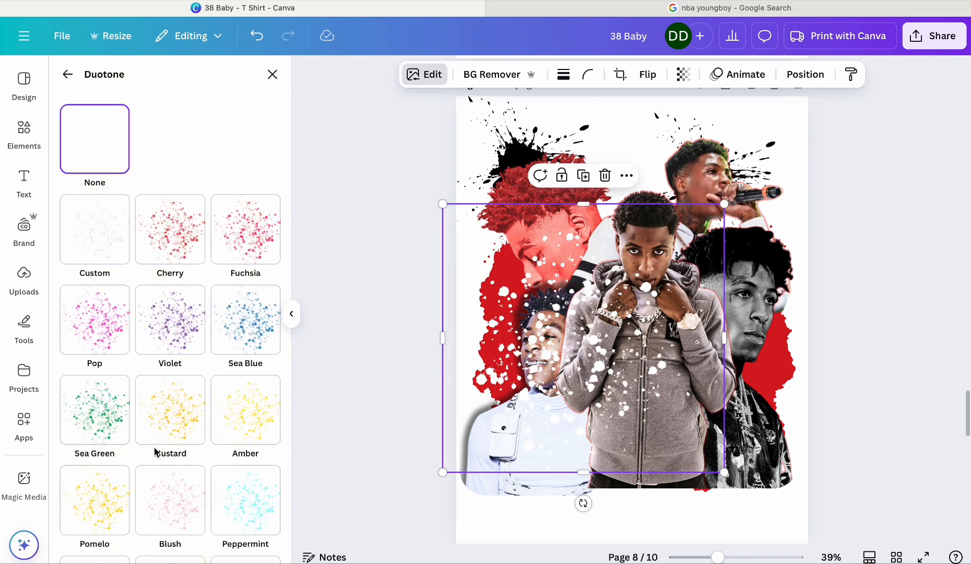
click(170, 320)
click(256, 319)
click(245, 233)
click(185, 230)
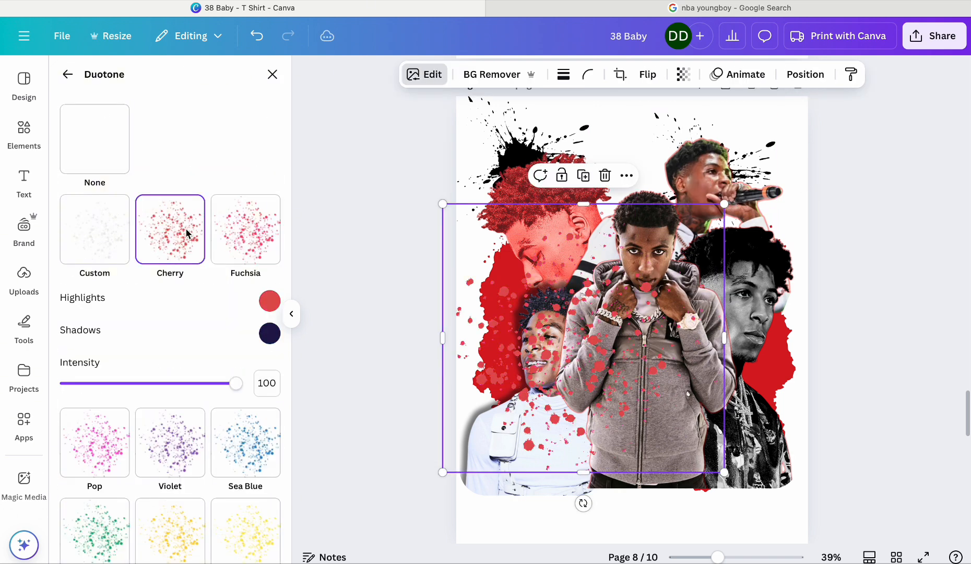
click(91, 237)
click(157, 518)
click(212, 393)
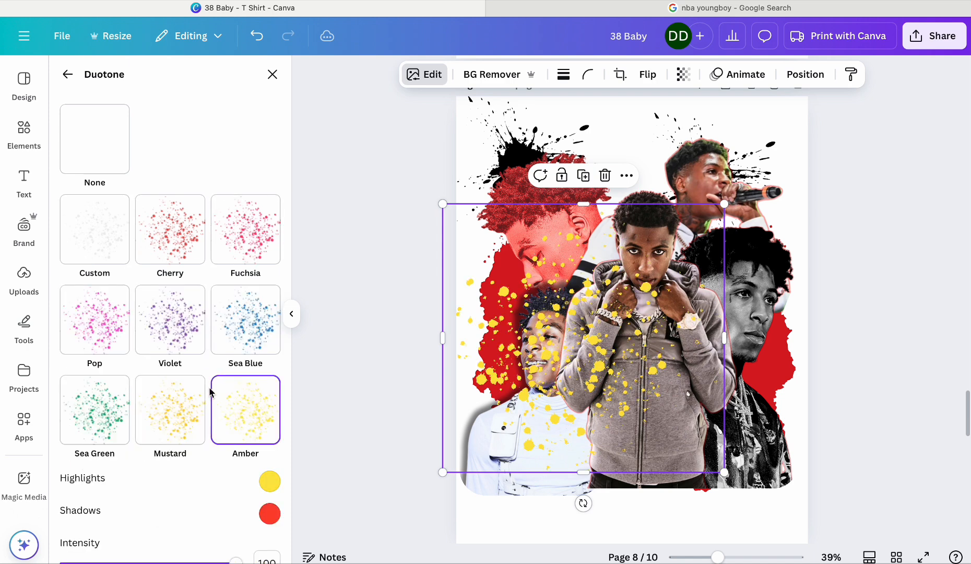
click(926, 226)
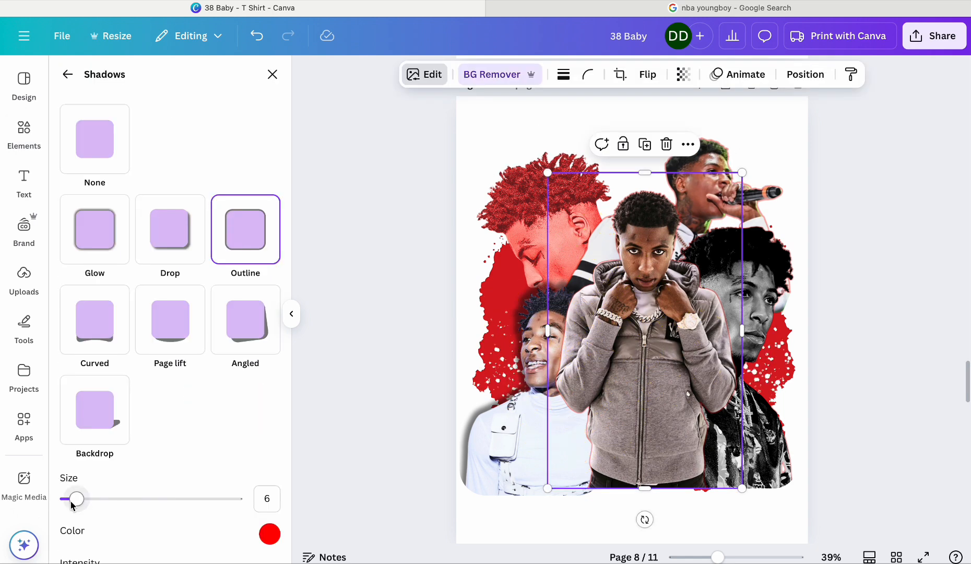
Step: Try the Glow, Page lift, Curved, Angled and Backdrop shadows on the grey hoodie cutout, and settle on the red Outline
mouse_move(67, 498)
mouse_down()
mouse_move(228, 499)
mouse_move(67, 499)
mouse_up()
click(75, 257)
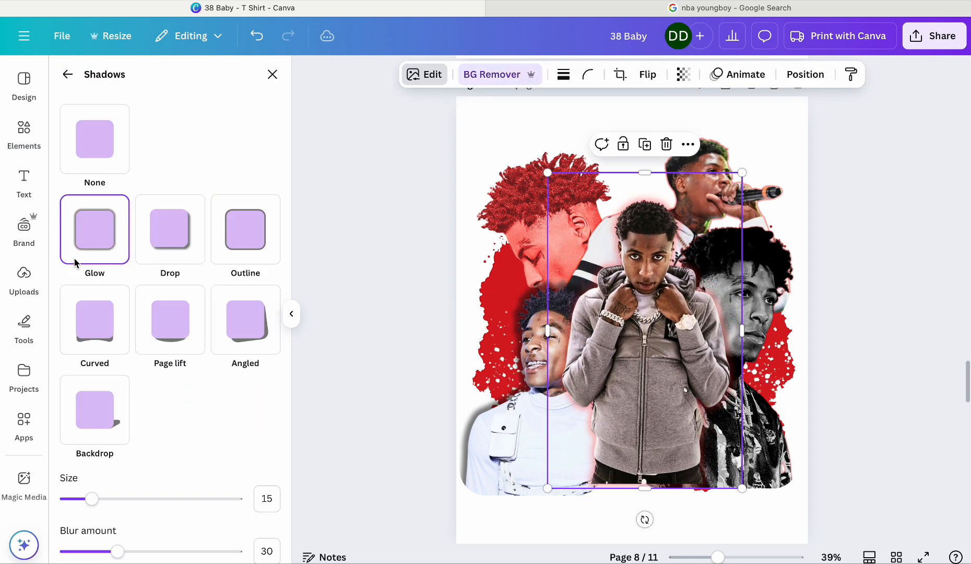
click(173, 330)
click(104, 335)
click(259, 333)
click(94, 410)
click(245, 230)
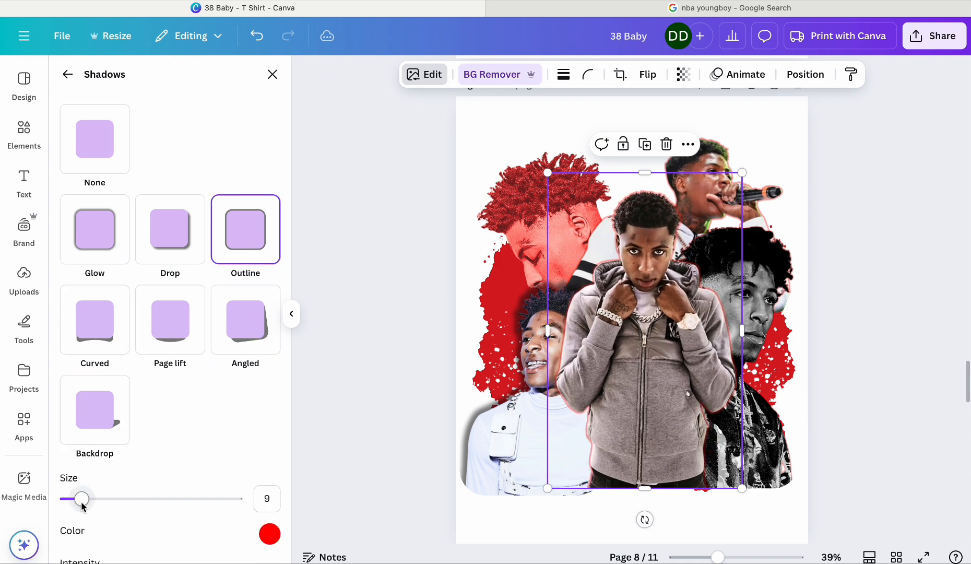
key(Escape)
click(399, 396)
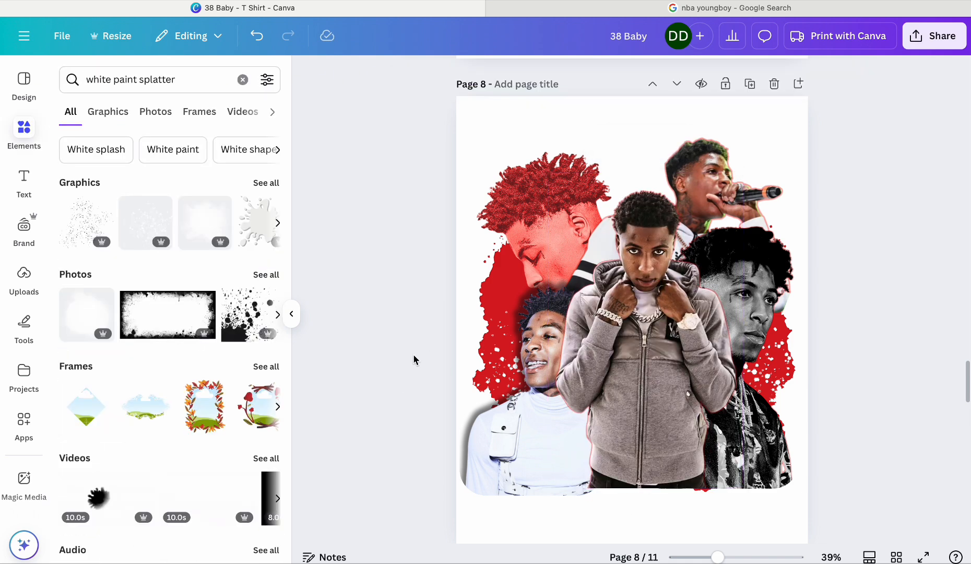
Step: Add a blank page after page 9 and insert a default heading on it
click(291, 315)
drag(968, 380, 967, 423)
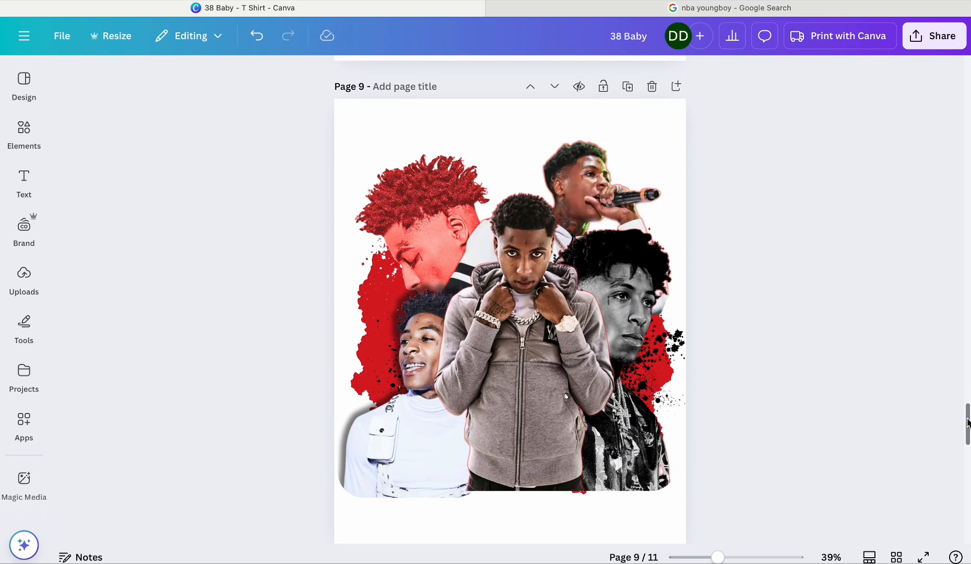
click(677, 86)
click(24, 183)
click(136, 283)
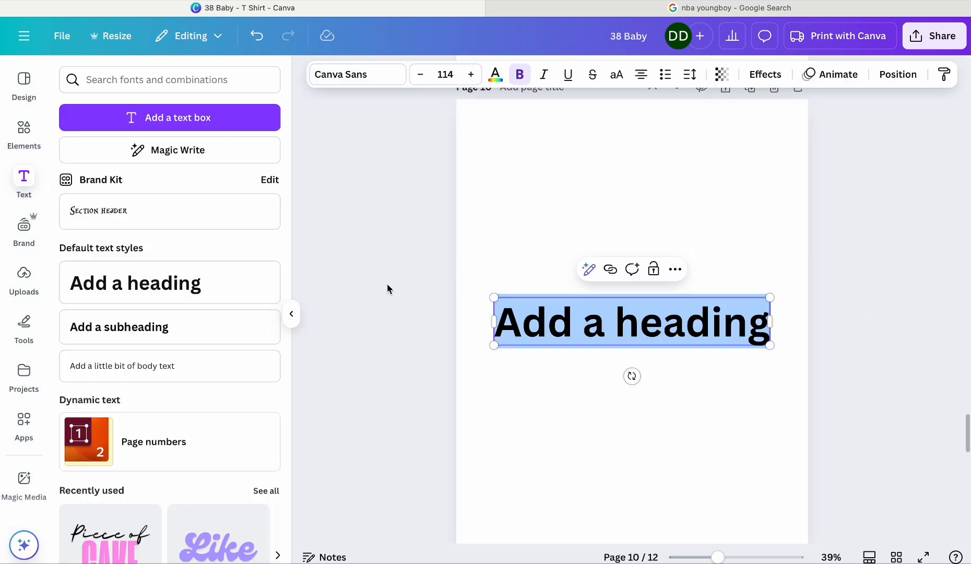
click(292, 314)
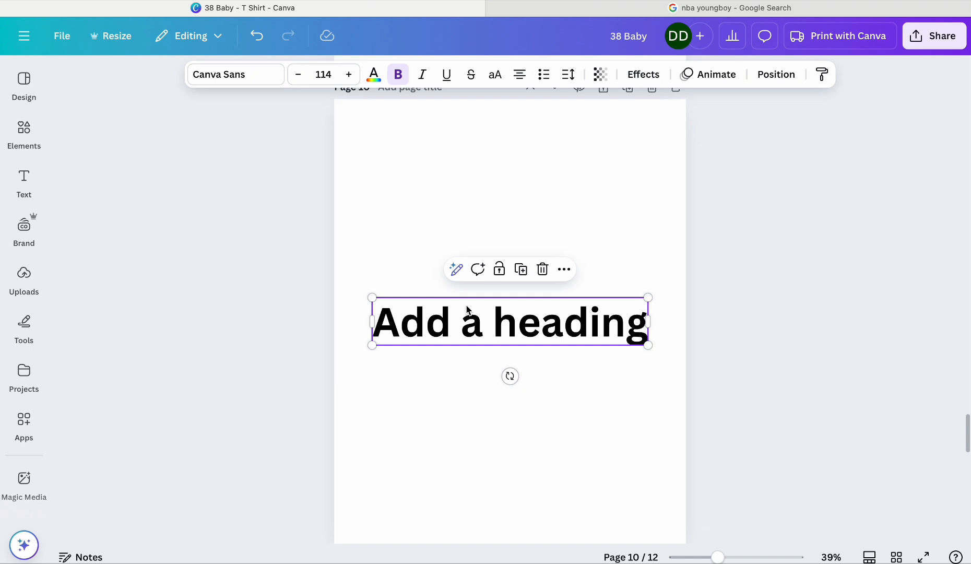
Step: Set the heading's font to Kabur
click(208, 74)
click(102, 179)
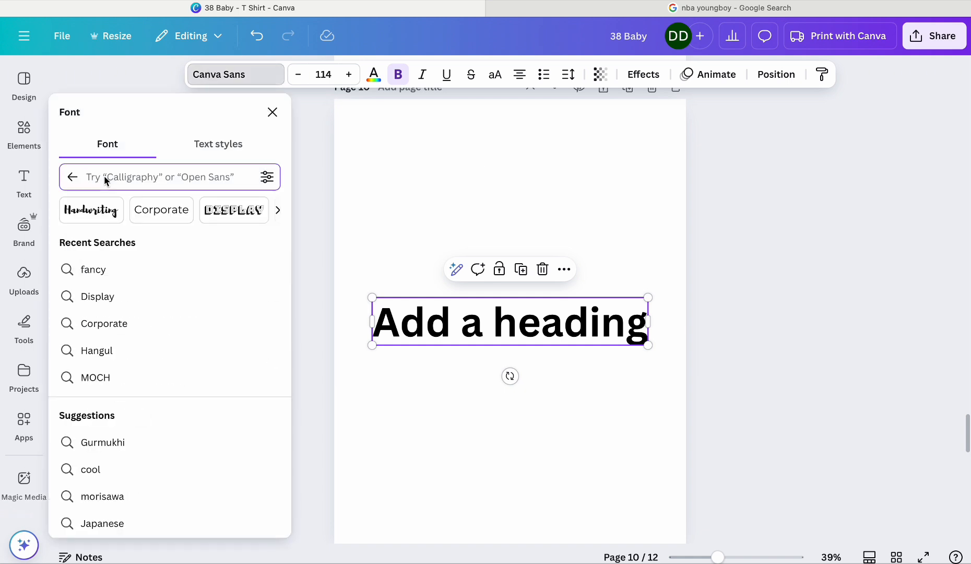
text(kabaer)
key(BackSpace)
key(BackSpace)
key(BackSpace)
key(BackSpace)
key(BackSpace)
click(72, 177)
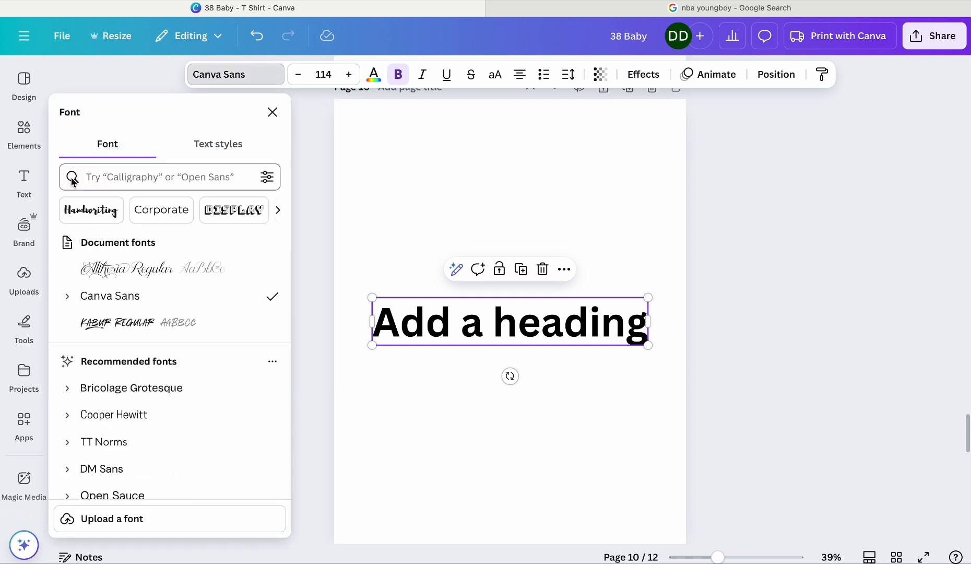
click(95, 328)
Step: Replace the heading's placeholder text with "NBA YOUNGBOY"
double_click(499, 321)
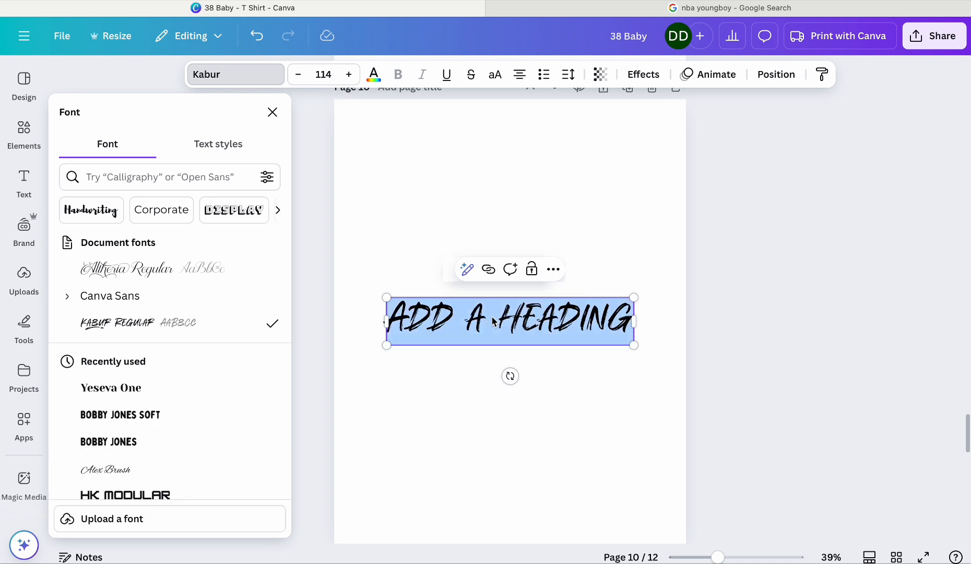
text(NBA YOUNGBOY)
click(574, 488)
Step: Color the "NBA YOUNGBOY" heading light grey and move it up toward the upper part of the page
drag(646, 321, 376, 321)
click(373, 74)
click(250, 214)
click(548, 359)
drag(522, 323, 516, 238)
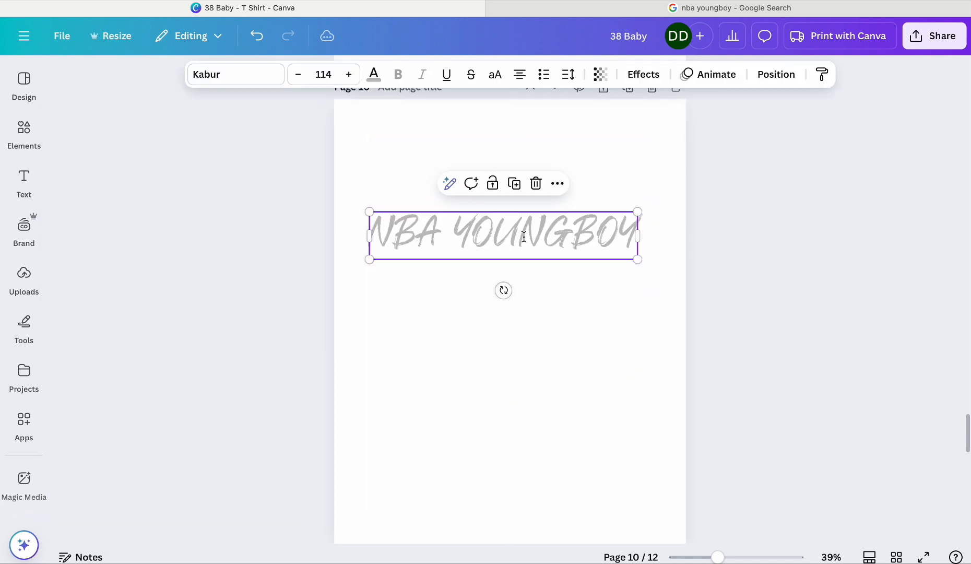
drag(718, 557, 757, 556)
drag(738, 556, 728, 556)
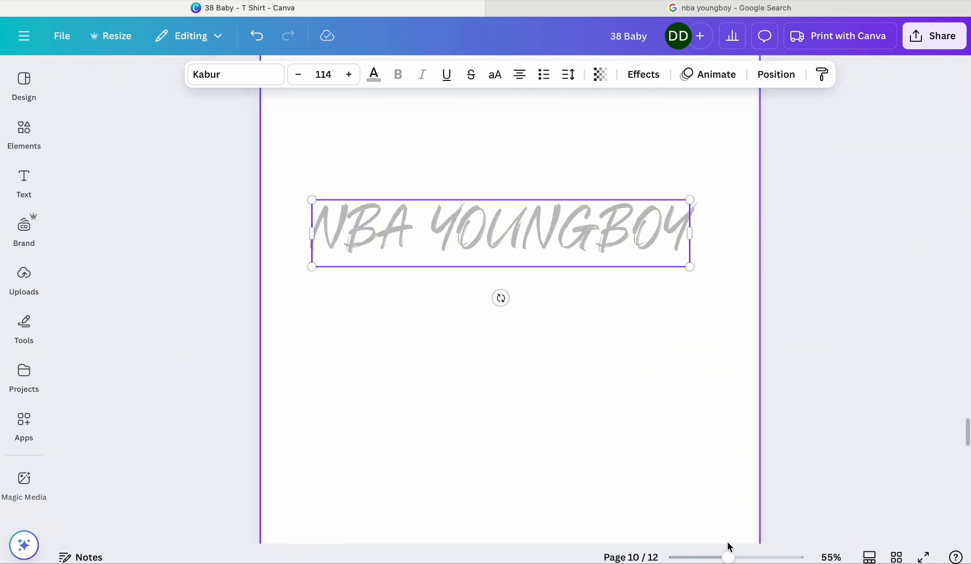
Step: Apply a Shadow effect to the "NBA YOUNGBOY" heading with offset 100 and direction 9
click(447, 397)
click(447, 228)
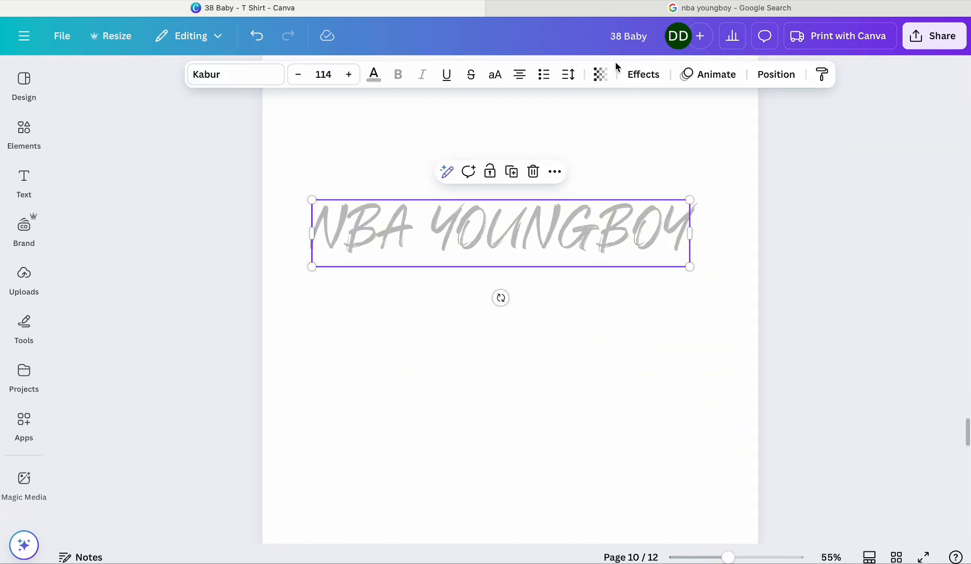
click(629, 74)
click(246, 281)
text(100)
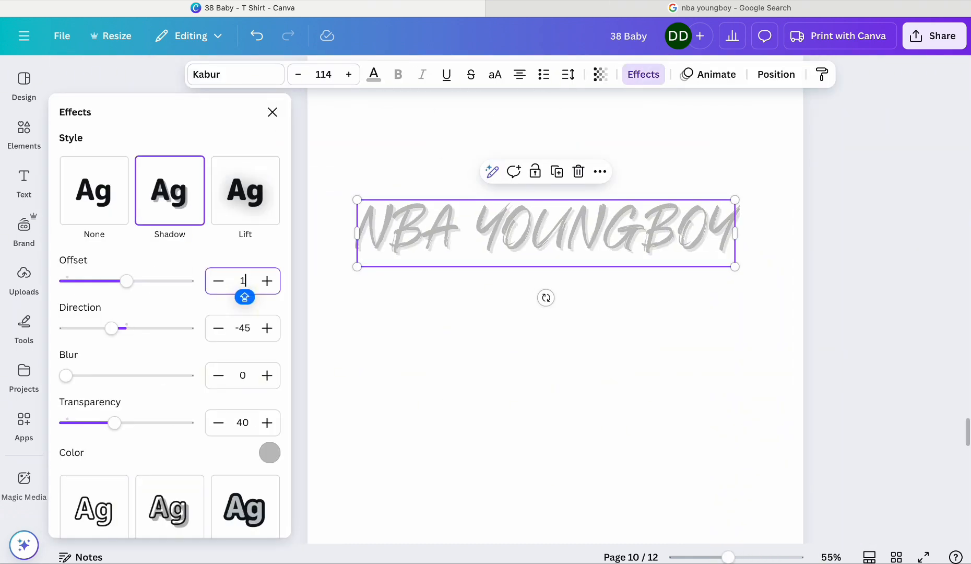
key(Tab)
text(9)
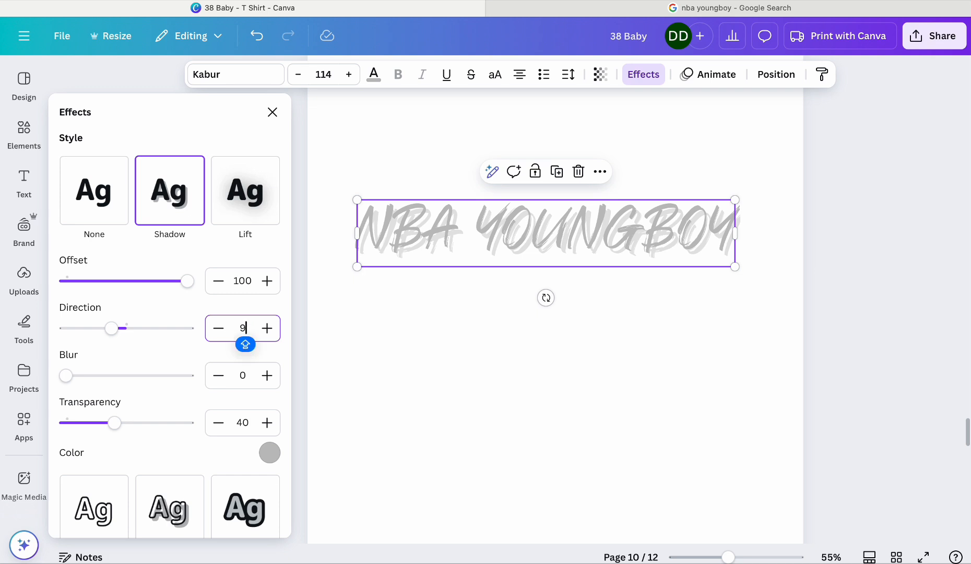
Step: Set the heading shadow's blur to 100 and its transparency to 100
click(241, 375)
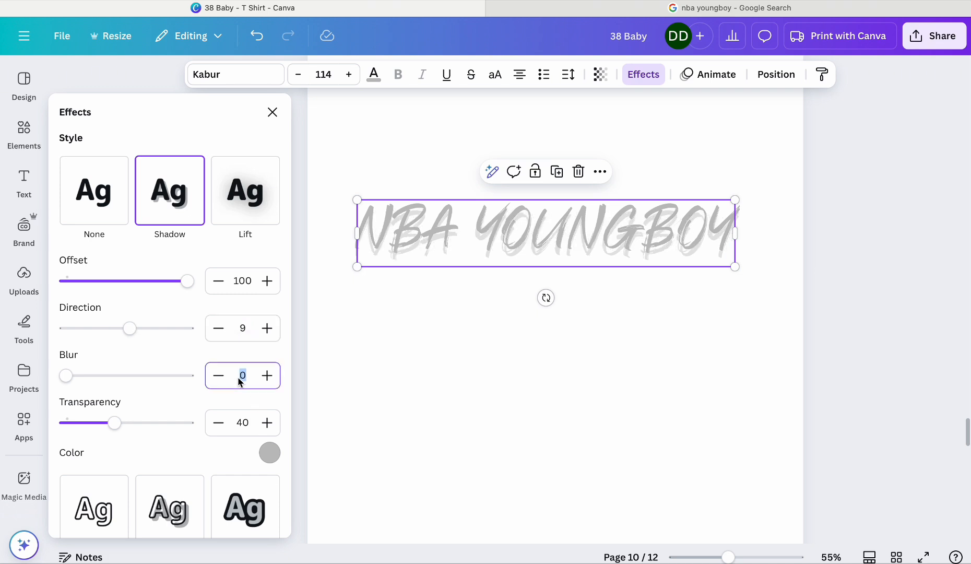
text(100)
click(238, 429)
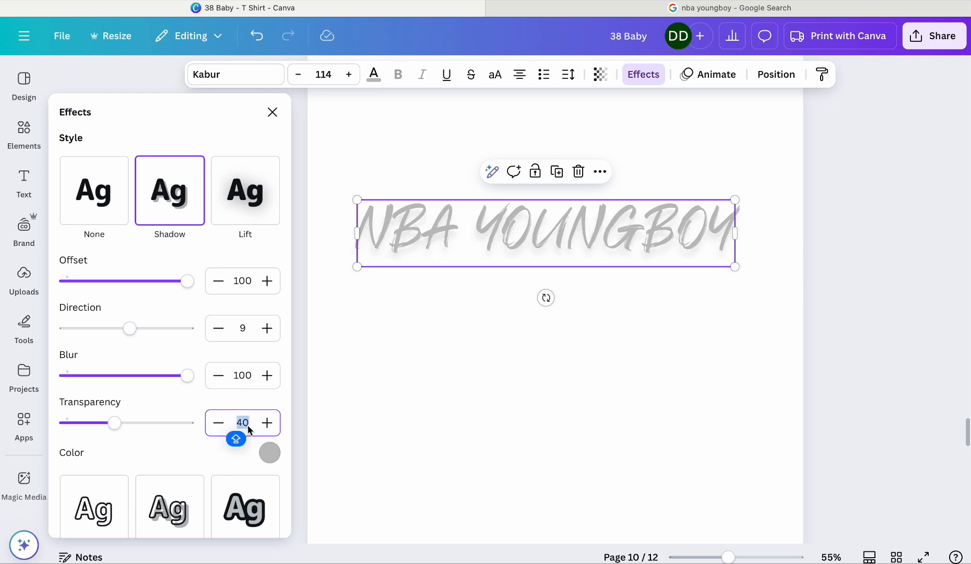
text(100)
click(167, 438)
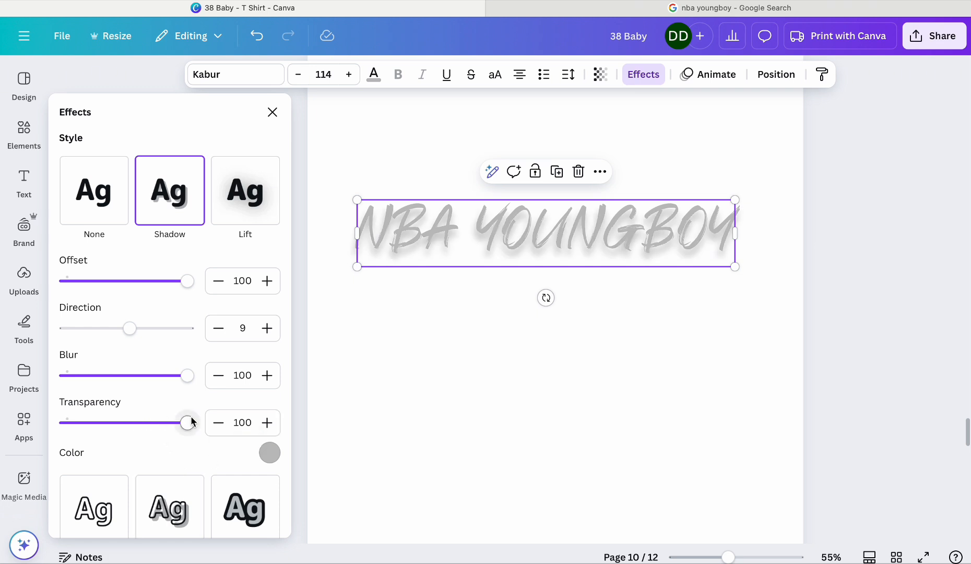
Step: Try nudging the heading shadow's settings and restore its direction to 9
drag(187, 423, 250, 442)
mouse_move(186, 376)
mouse_down()
mouse_move(93, 377)
mouse_move(195, 376)
mouse_up()
click(137, 375)
drag(130, 328, 130, 349)
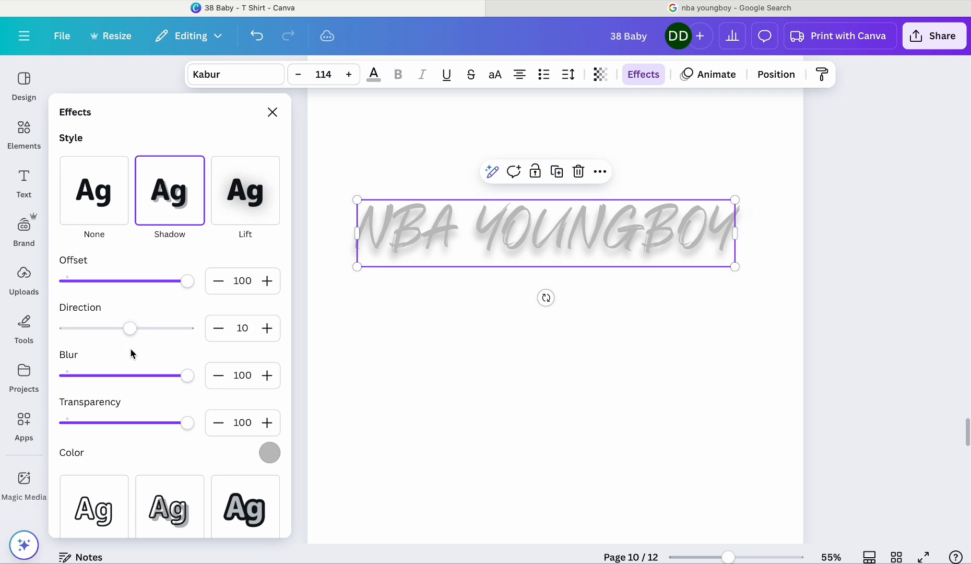
double_click(244, 328)
key(BackSpace)
text(9)
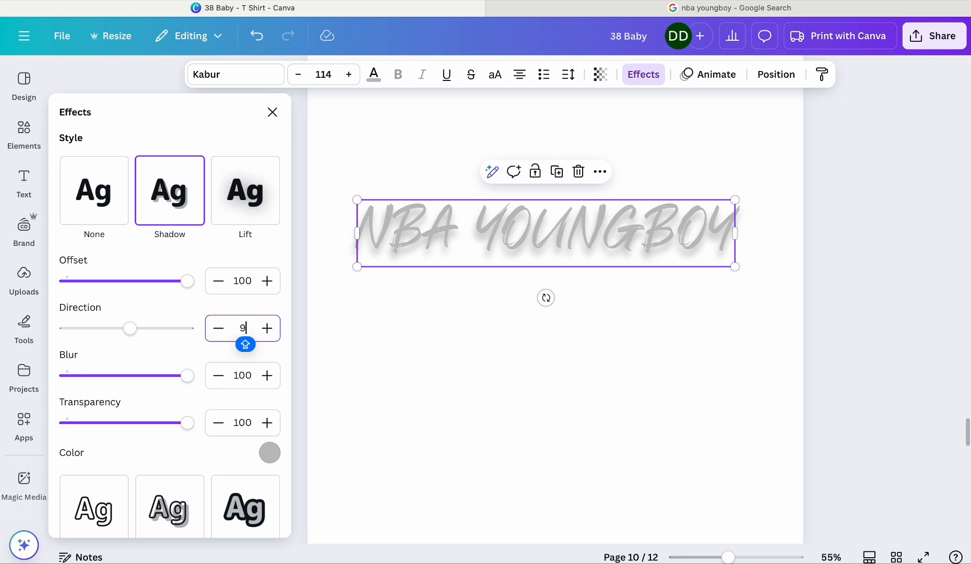
click(388, 389)
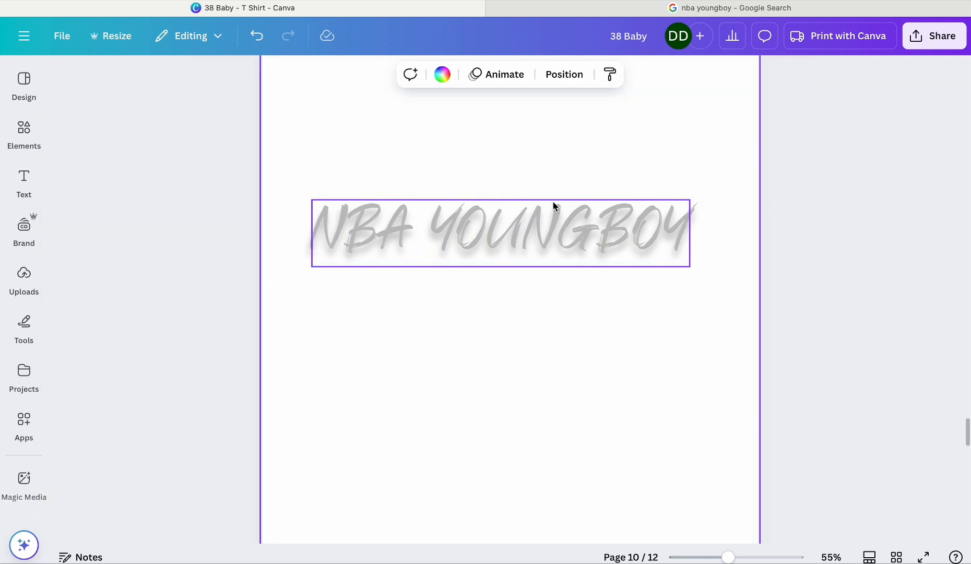
Step: Duplicate the shadowed "NBA YOUNGBOY" heading and place the copy directly below the original
click(585, 219)
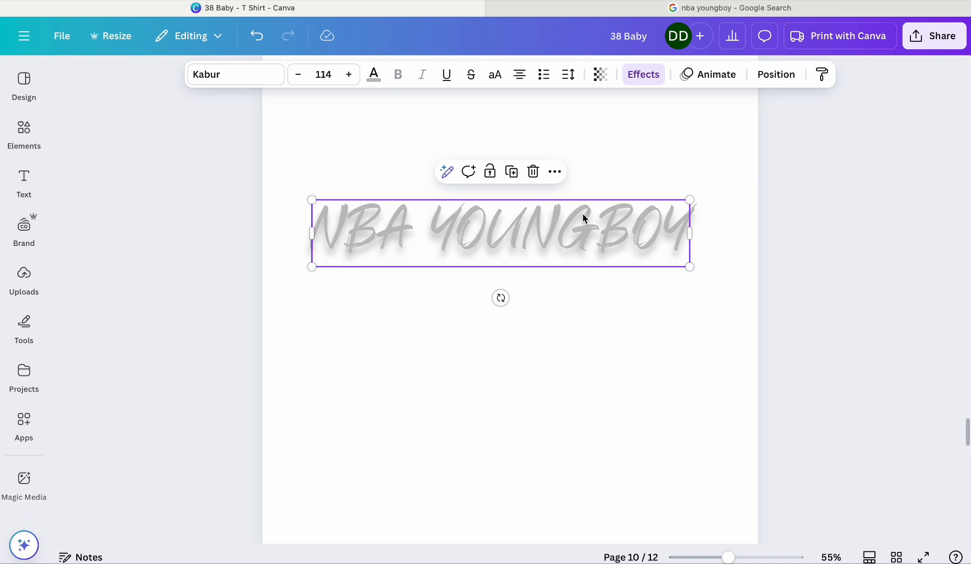
click(512, 171)
drag(503, 245, 495, 333)
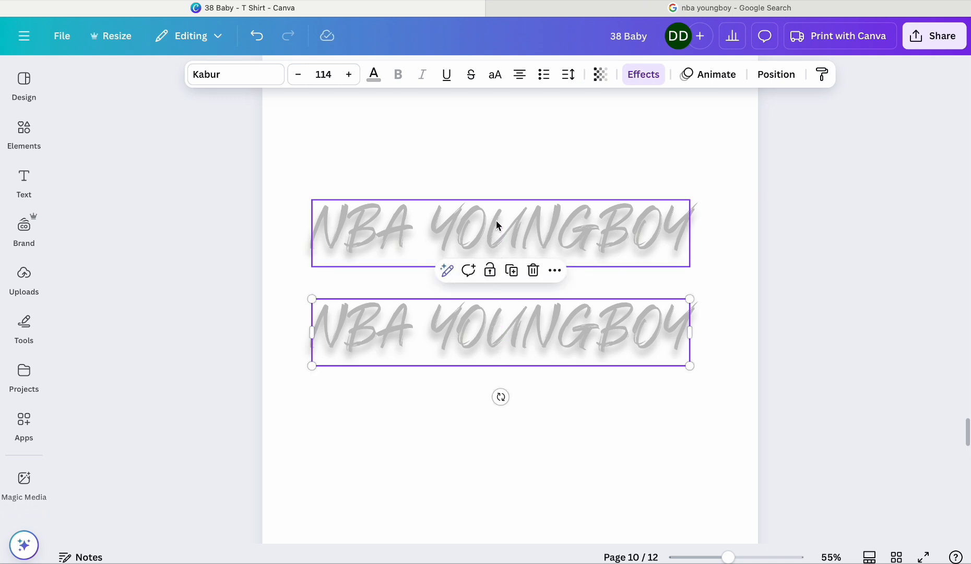
Step: Replace the shadow on the lower "NBA YOUNGBOY" copy with a dark grey Outline effect
click(462, 334)
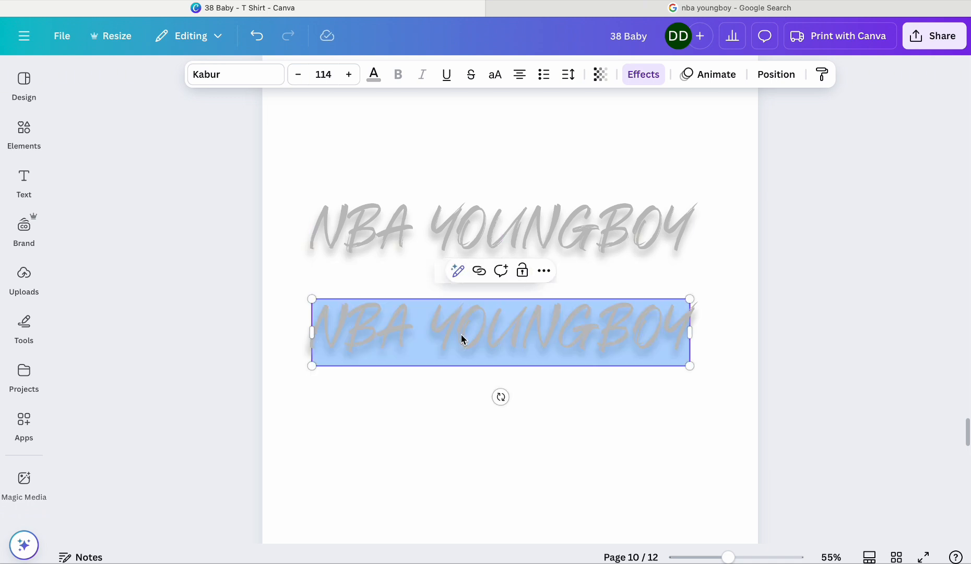
click(461, 333)
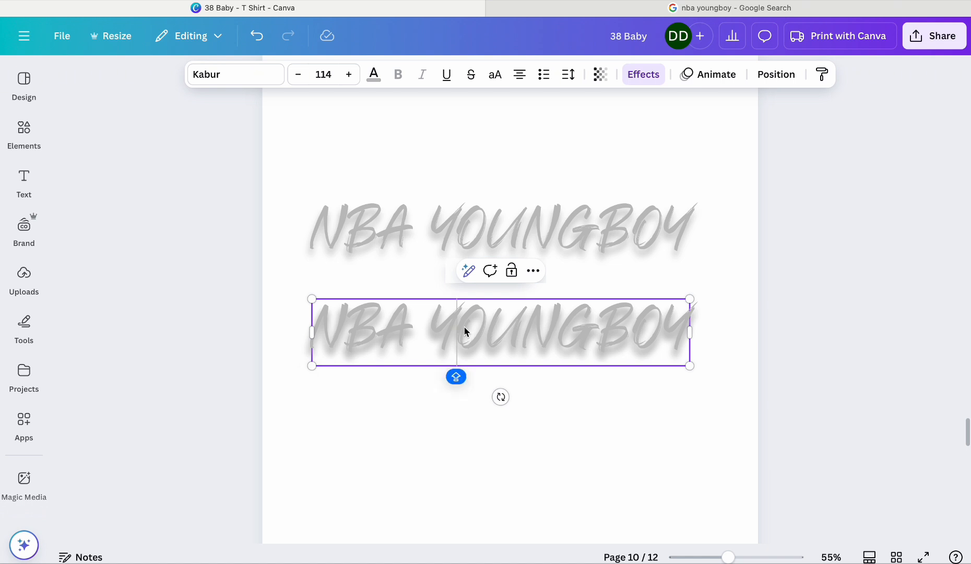
click(643, 76)
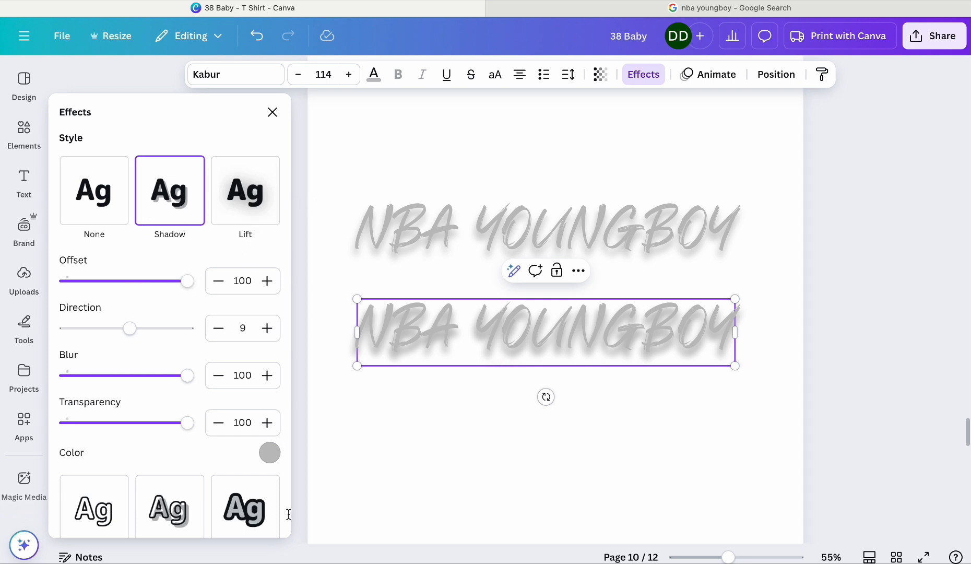
triple_click(380, 343)
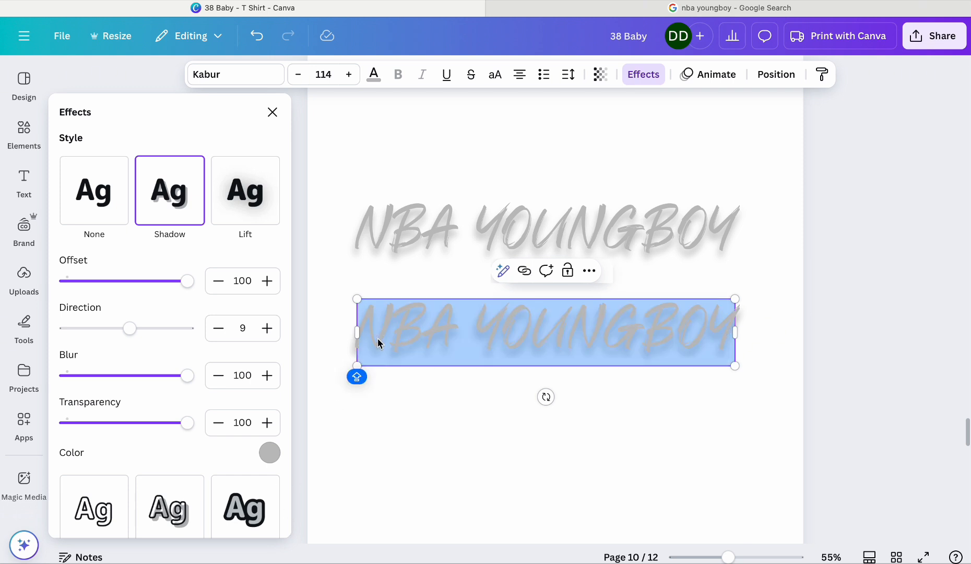
drag(287, 408, 285, 558)
click(253, 285)
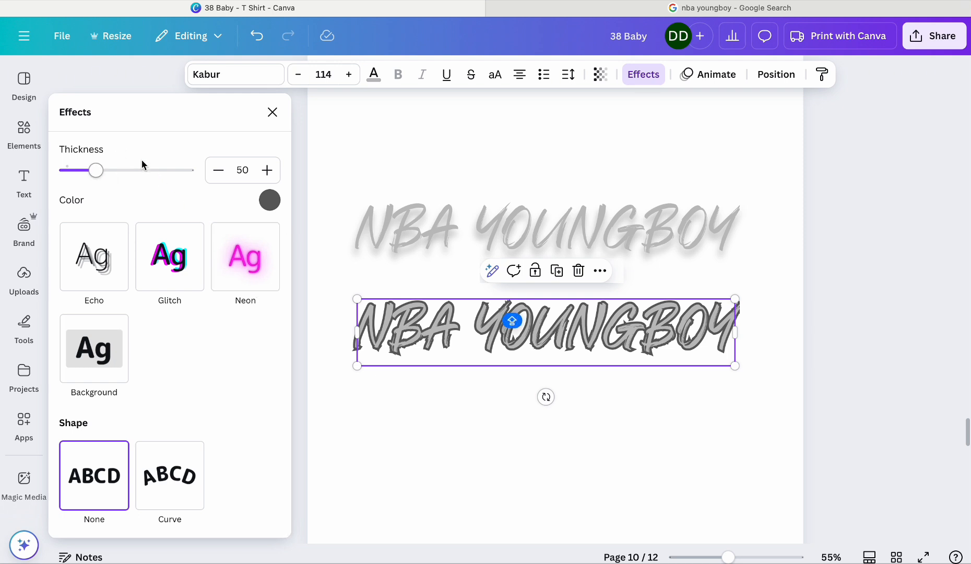
Step: Set the outline thickness to 47 and align the outlined copy exactly over the shadowed heading
mouse_move(95, 170)
mouse_down()
mouse_move(131, 176)
mouse_move(48, 172)
mouse_move(177, 176)
mouse_move(94, 186)
mouse_move(155, 192)
mouse_move(5, 198)
mouse_move(113, 192)
mouse_move(94, 179)
mouse_up()
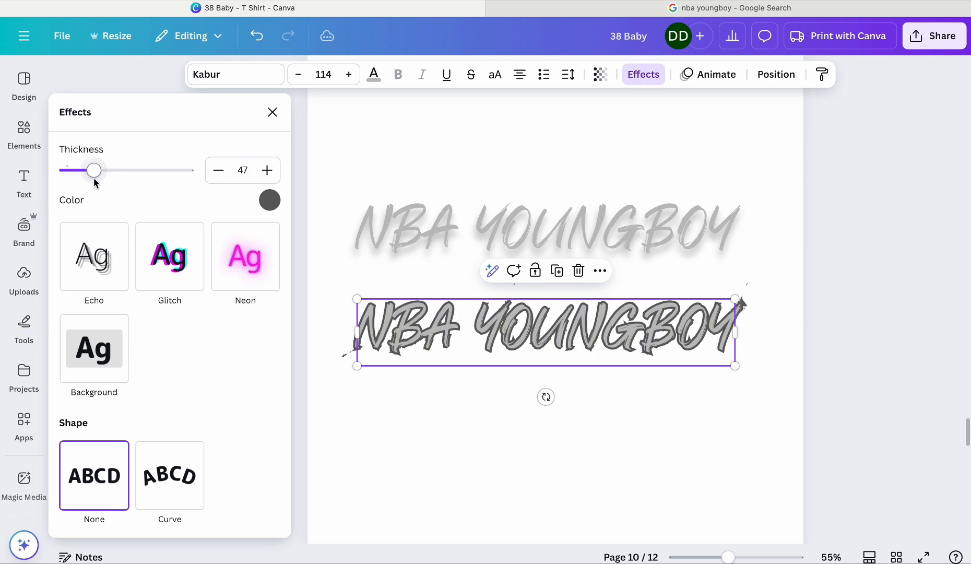
drag(533, 340, 529, 238)
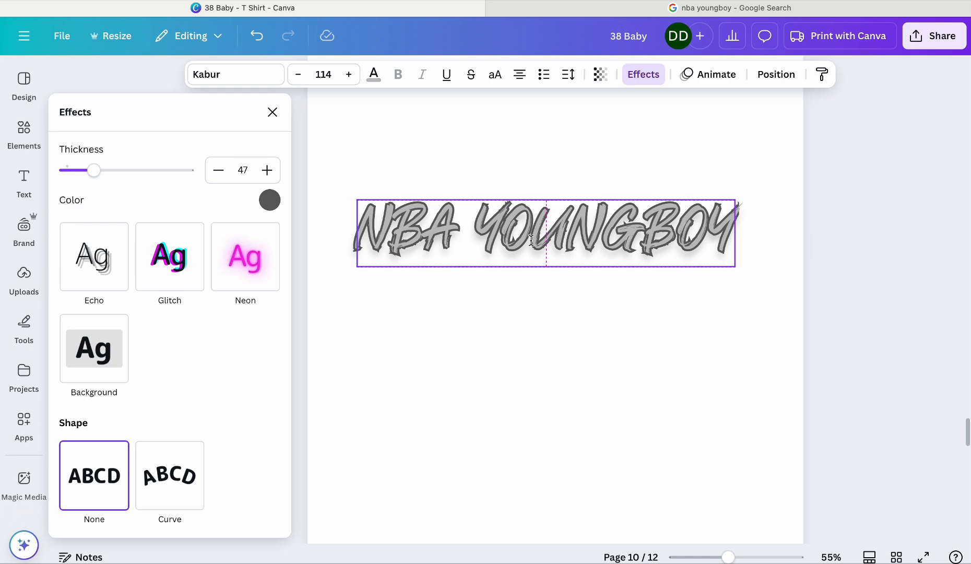
drag(531, 240, 531, 240)
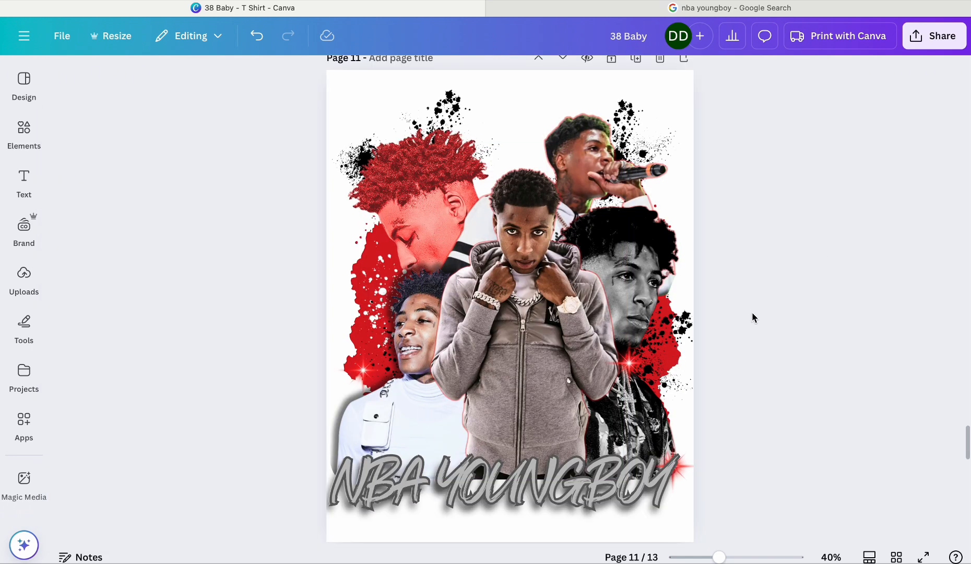
Step: Search the elements for "RED GLOWING STAR" and try placing a red star graphic along the collage's edge on page 11
click(372, 380)
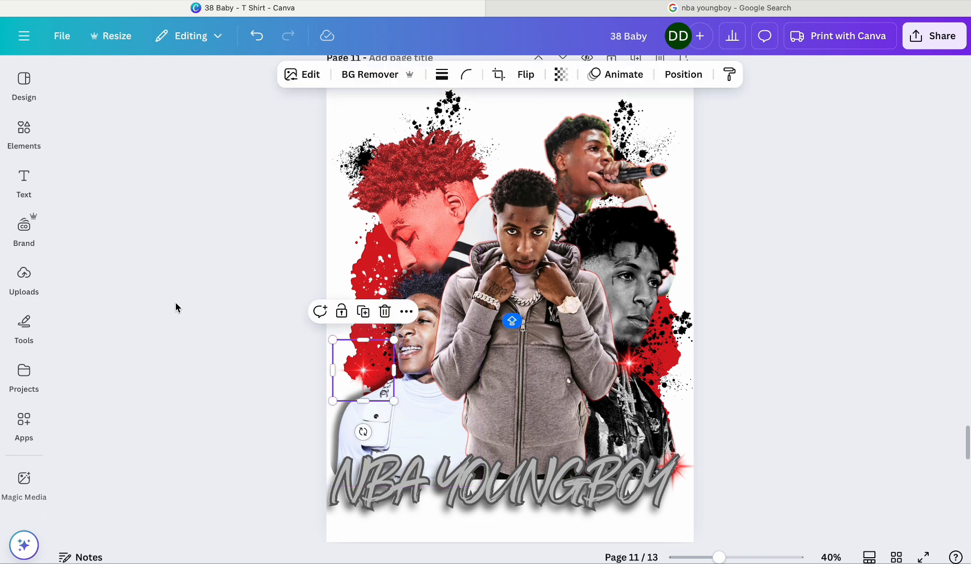
click(175, 304)
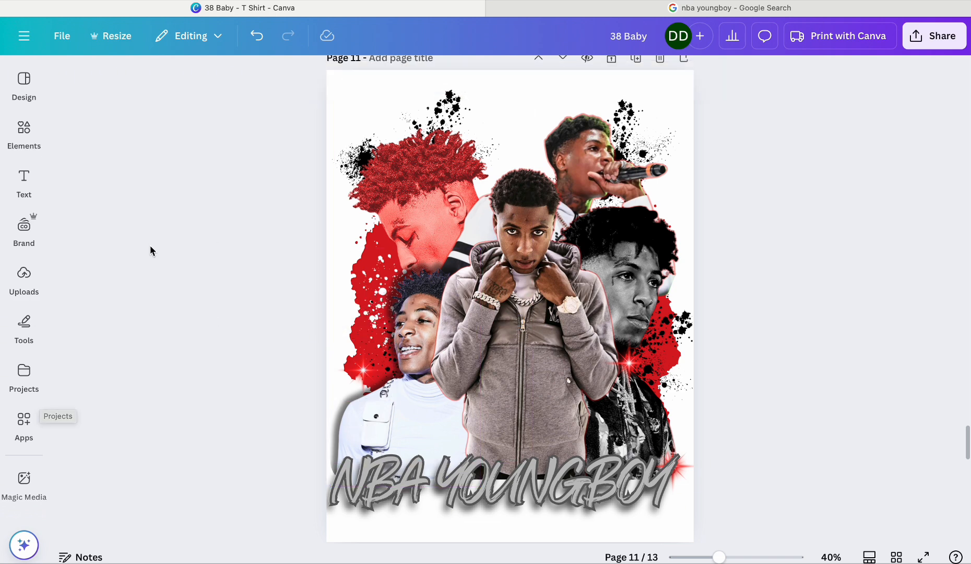
click(24, 133)
text(RED GLOWING STAR)
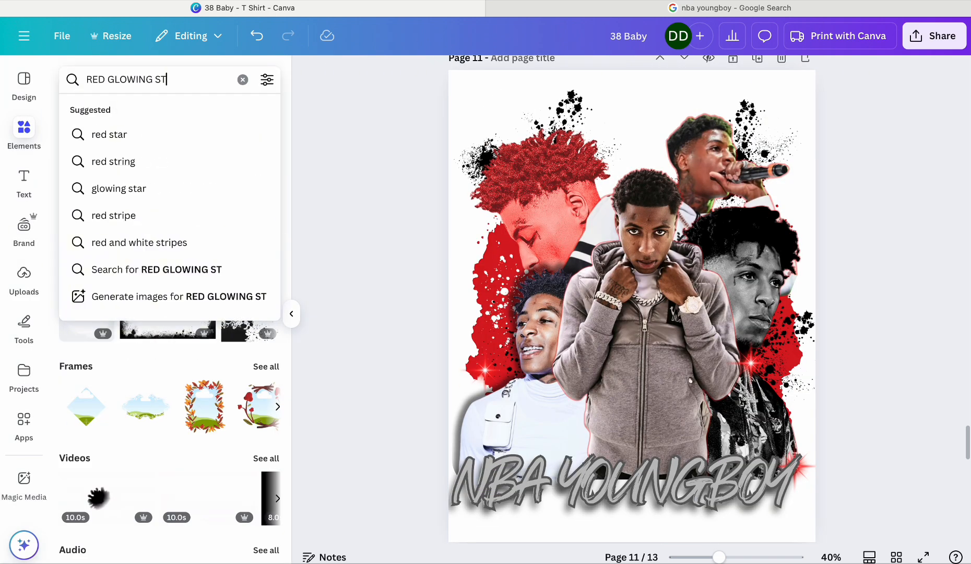
key(Return)
click(86, 222)
drag(632, 323, 811, 339)
drag(810, 339, 785, 424)
key(Delete)
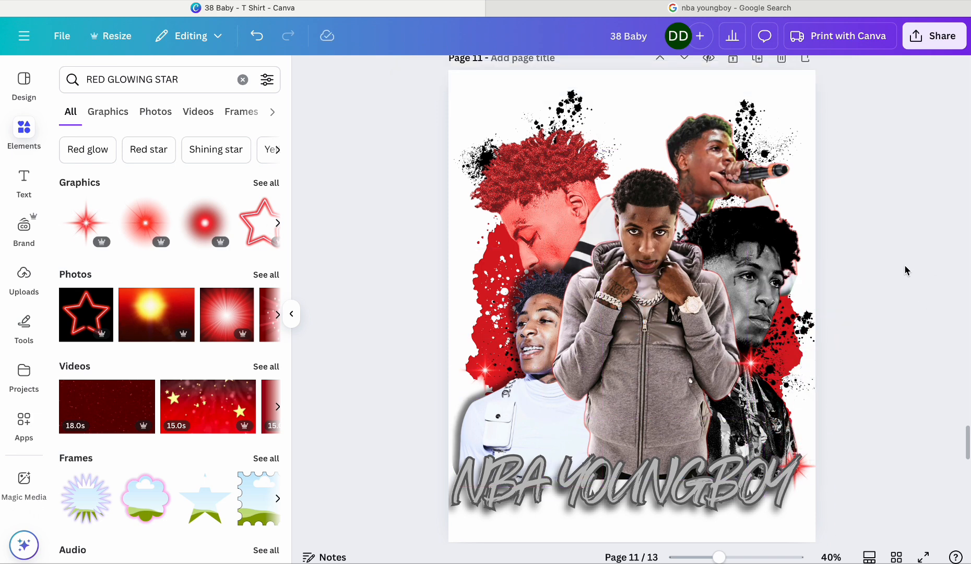
Step: Insert a default heading on page 11 with the text "38 Baby"
click(26, 178)
click(136, 283)
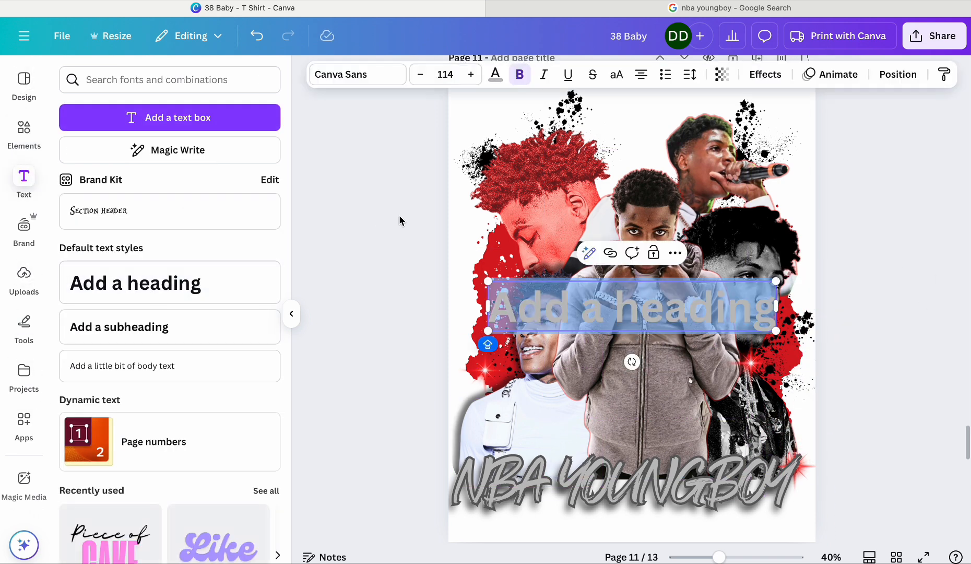
text(38 Baby)
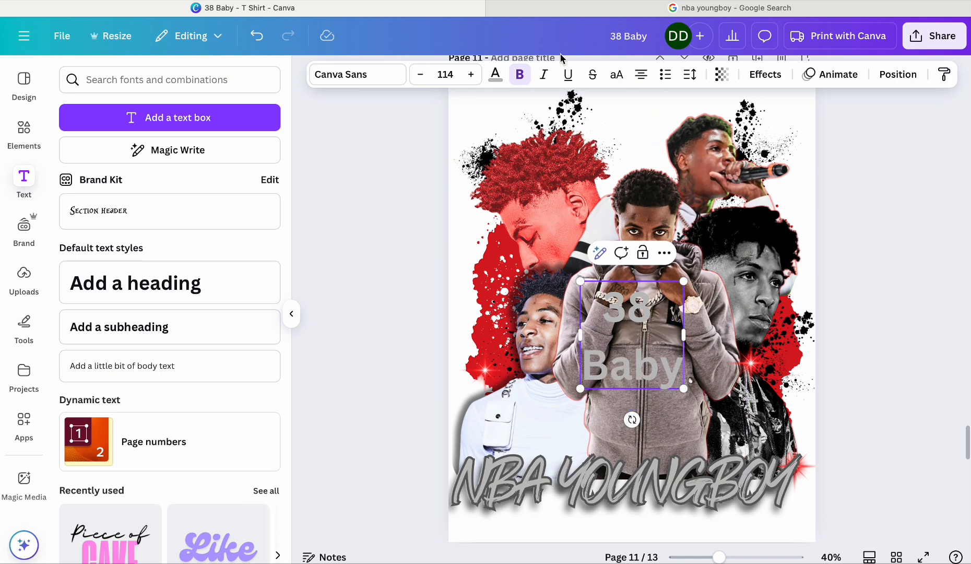
Step: Color all of the "38 Baby" heading with the document's red
click(495, 74)
click(114, 214)
drag(680, 375, 598, 303)
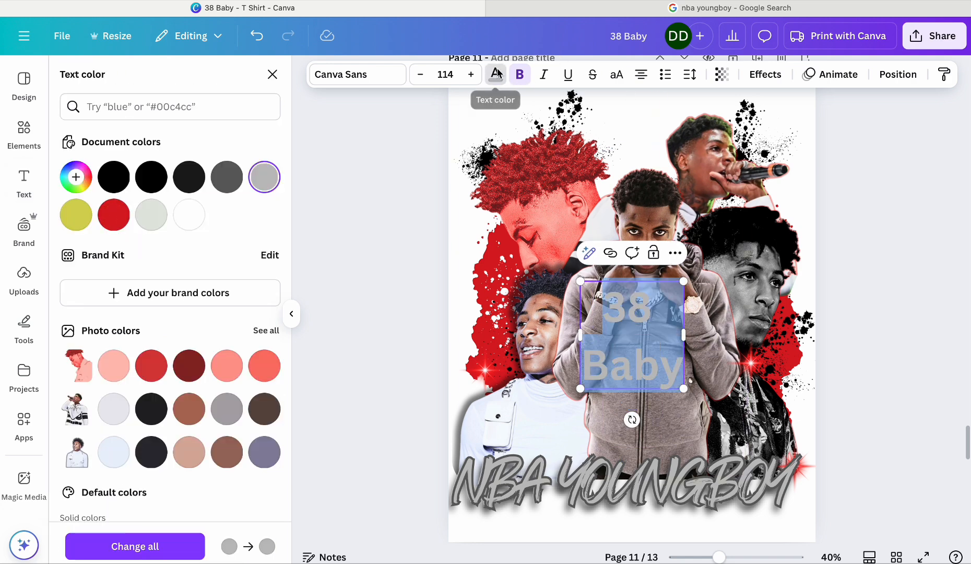
click(113, 214)
Step: Apply an Outline effect in black to the "38 Baby" heading
click(766, 74)
click(245, 263)
click(269, 364)
click(94, 330)
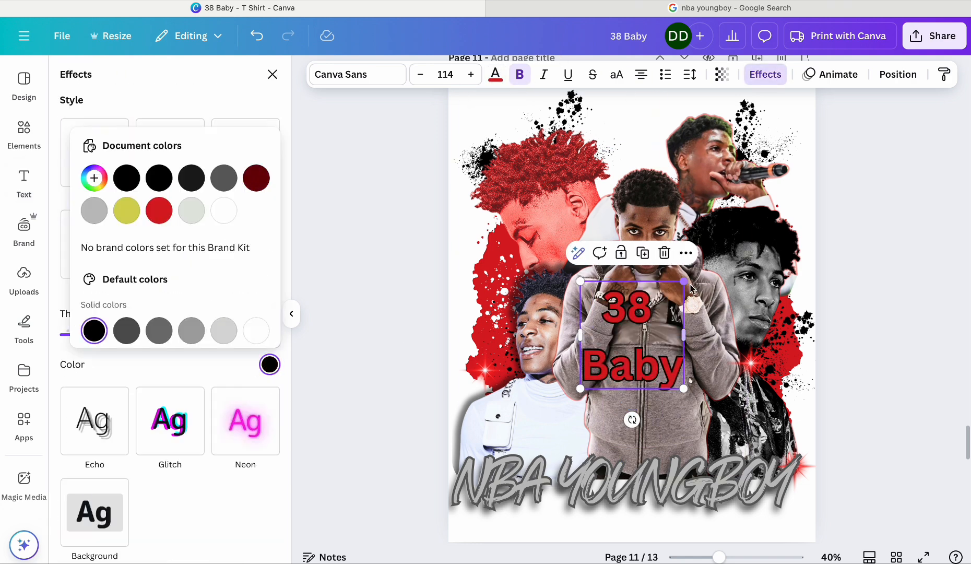
Step: Enlarge the "38 Baby" heading to size 173 and set both of its lines in the Kabur font
drag(580, 389, 538, 432)
click(357, 74)
click(141, 285)
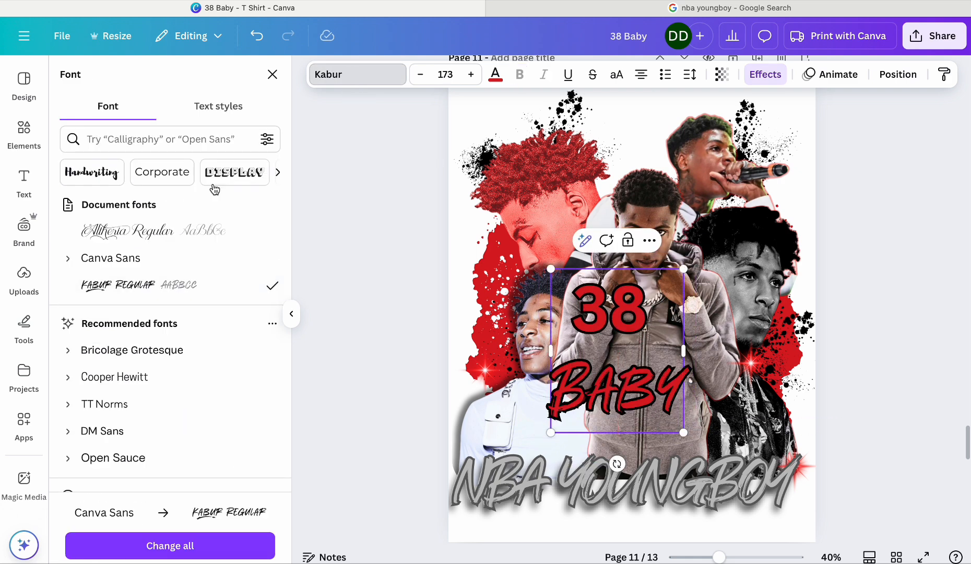
triple_click(648, 309)
click(357, 77)
click(115, 285)
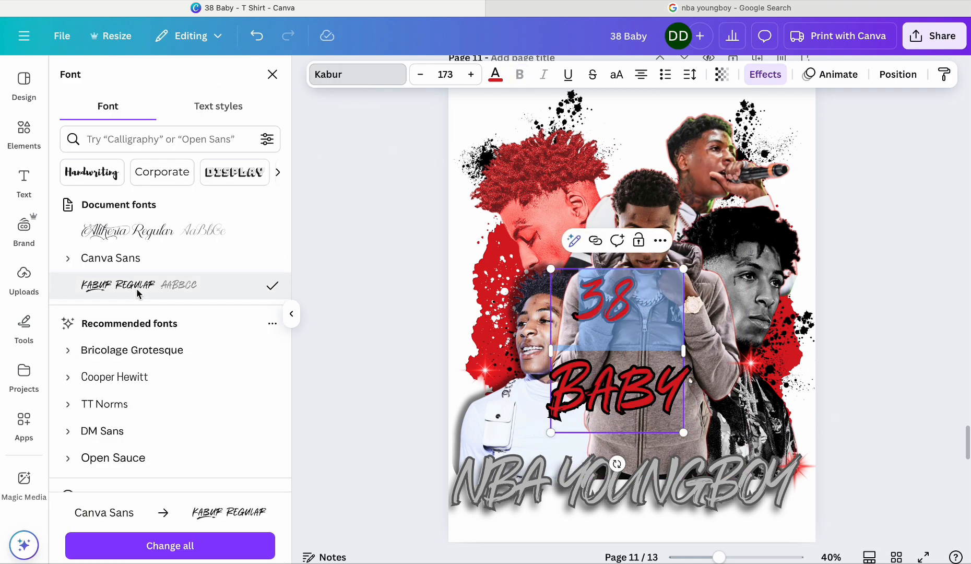
Step: Search the apps for "text maker" and open the Text Maker app
click(24, 425)
click(157, 159)
text(text maker)
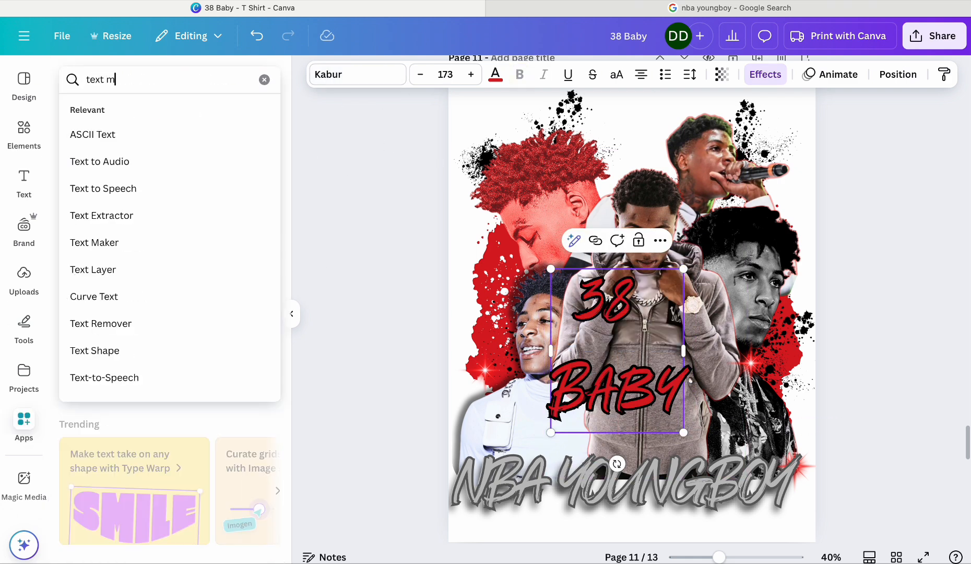
key(Return)
click(78, 128)
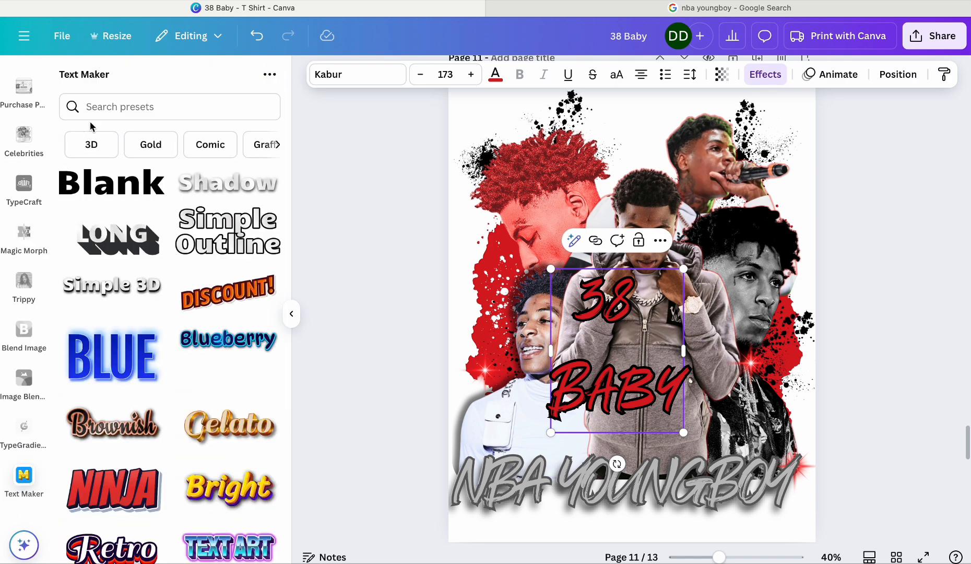
Step: Choose the red NINJA preset in Text Maker and set its text to "38" and "baby" on two lines
click(113, 482)
triple_click(108, 343)
text(38)
key(Return)
text(baby)
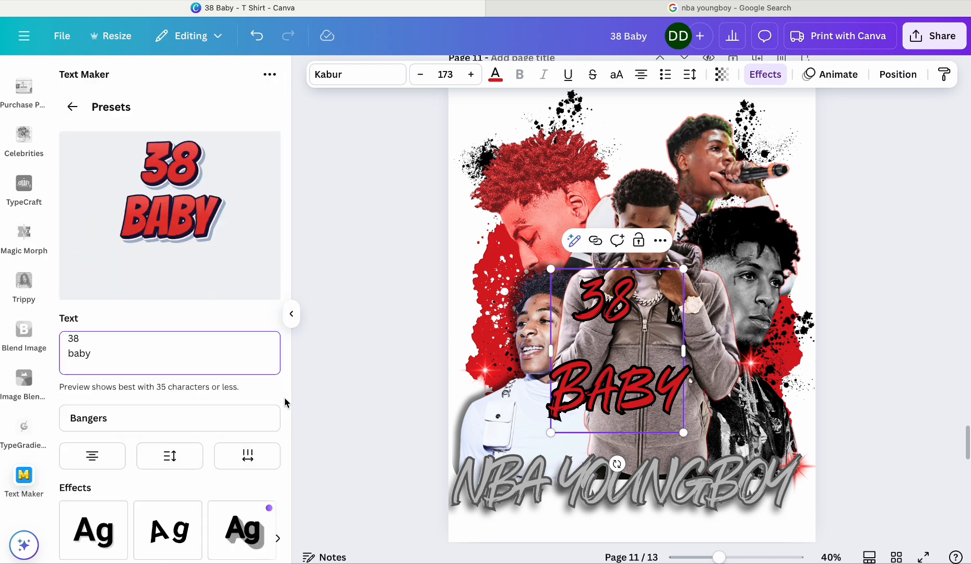
Step: Add the Text Maker "38 baby" lettering to page 11 at medium quality
scroll(219, 496, down, 3)
click(215, 520)
click(120, 213)
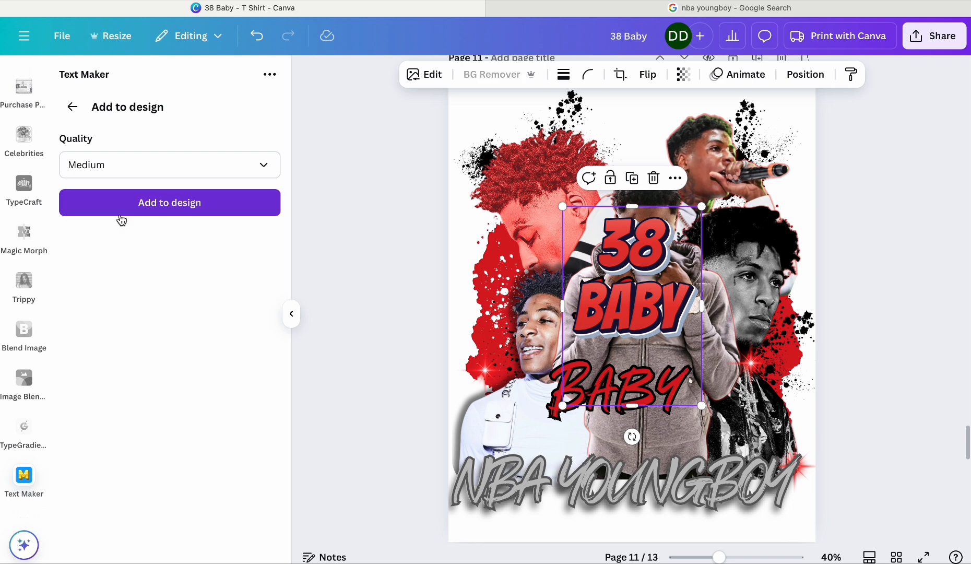
Step: Delete the NINJA-style lettering and the red Kabur "38 Baby" heading from page 11
click(652, 178)
click(622, 306)
click(647, 242)
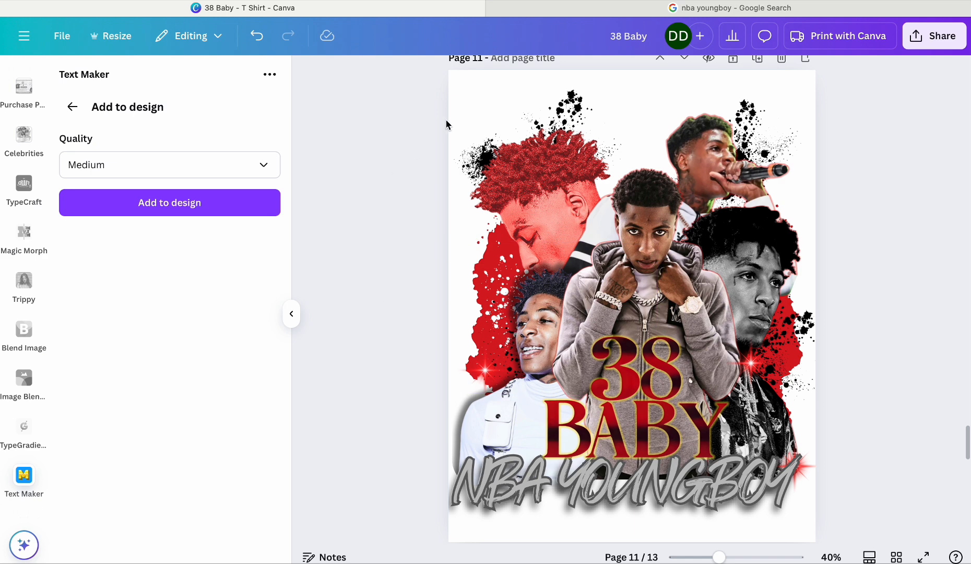
click(460, 81)
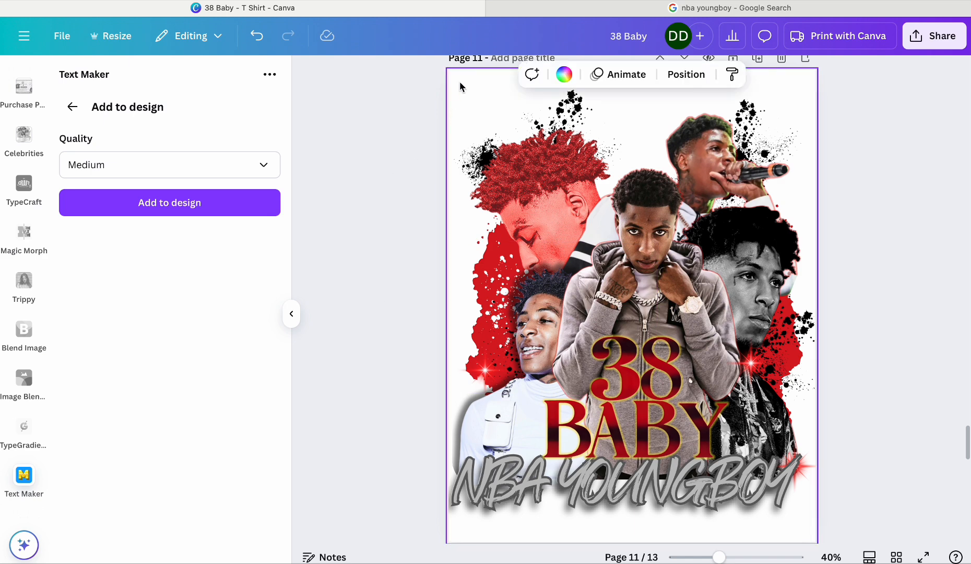
Step: Try black (#000000) as the background color of page 11, and undo the change
click(563, 75)
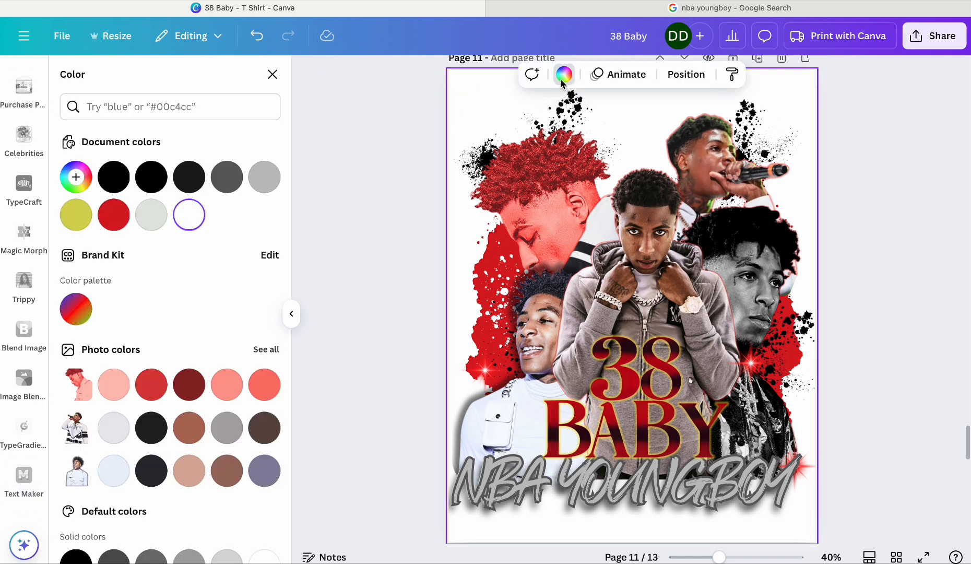
click(120, 182)
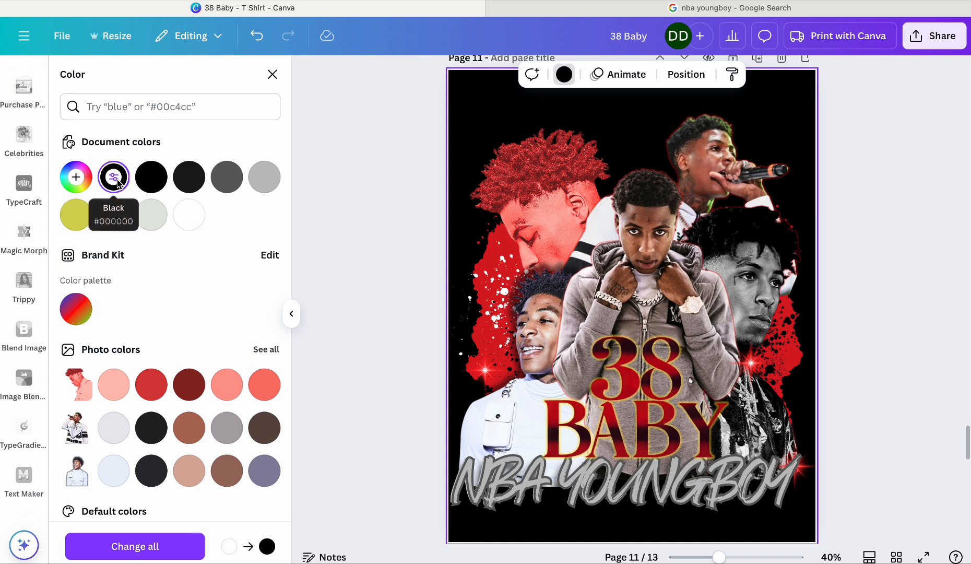
click(116, 180)
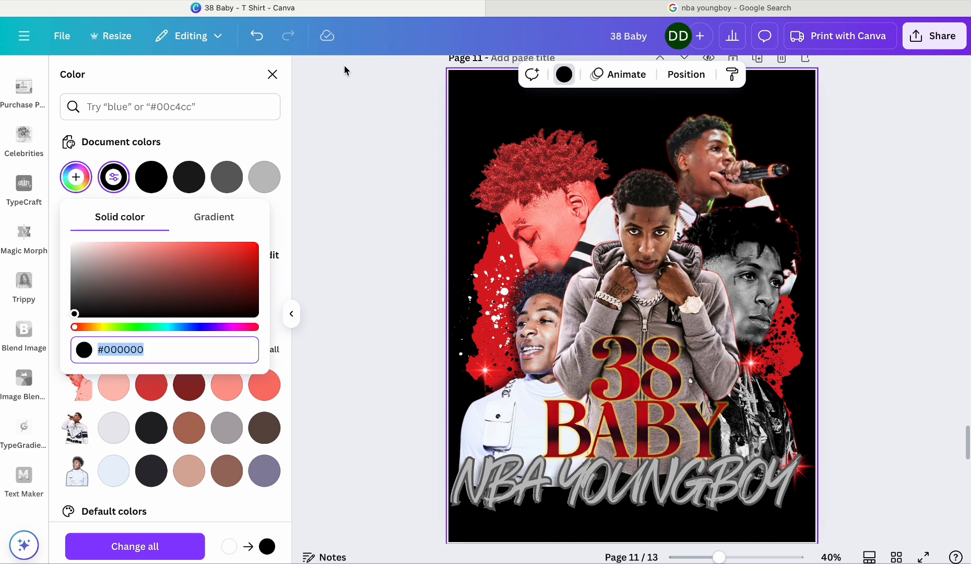
click(257, 38)
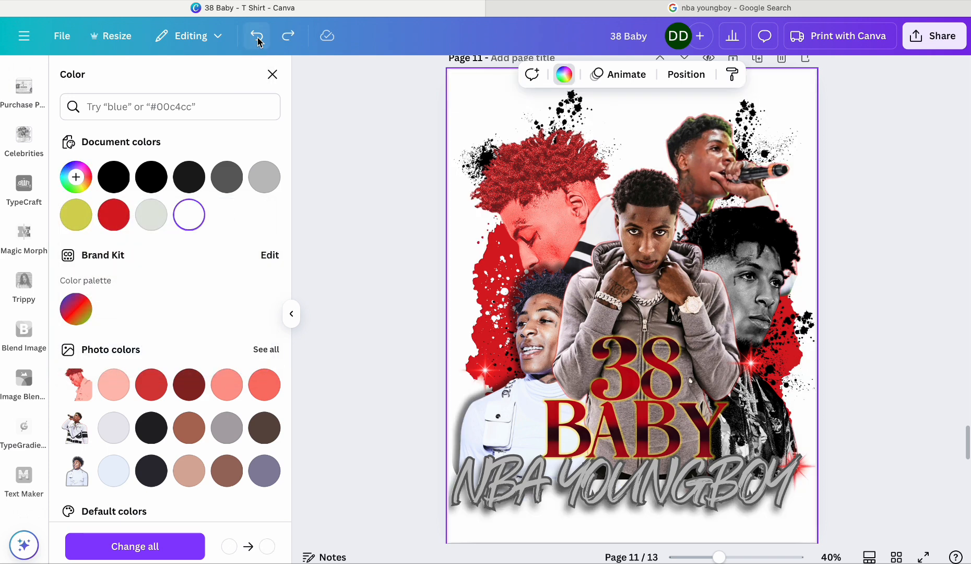
Step: Preview a salmon background on page 11, and settle on the pale grey-green document color instead
click(238, 379)
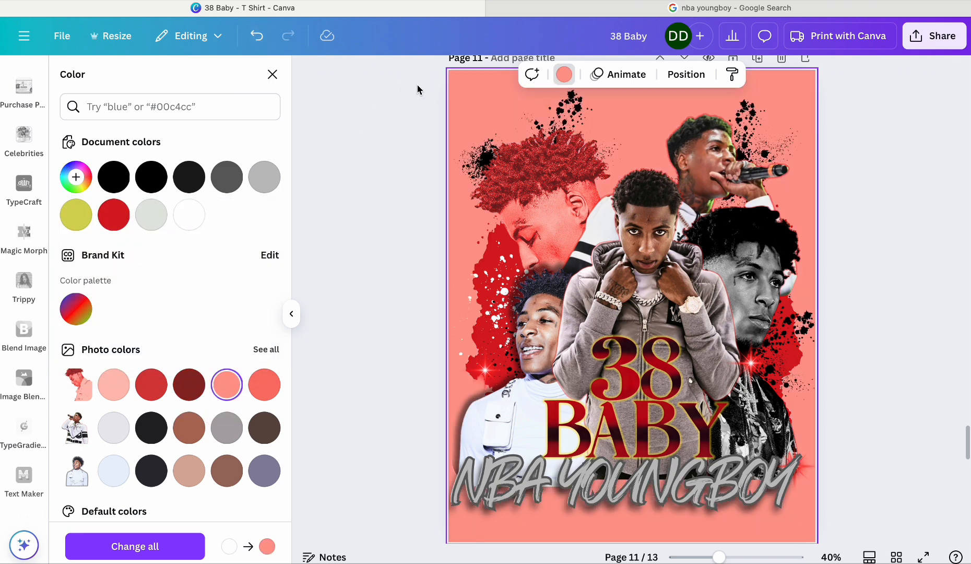
click(150, 214)
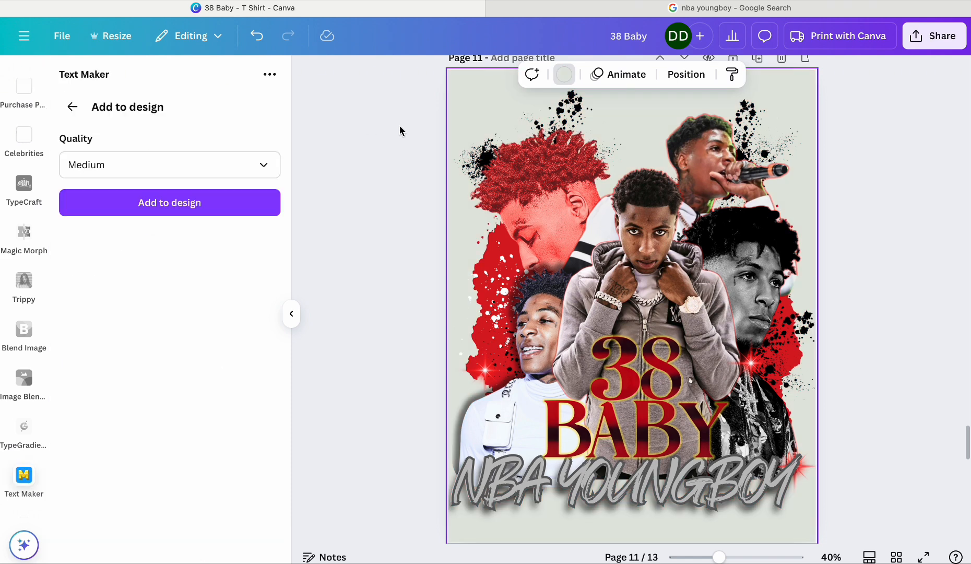
click(927, 285)
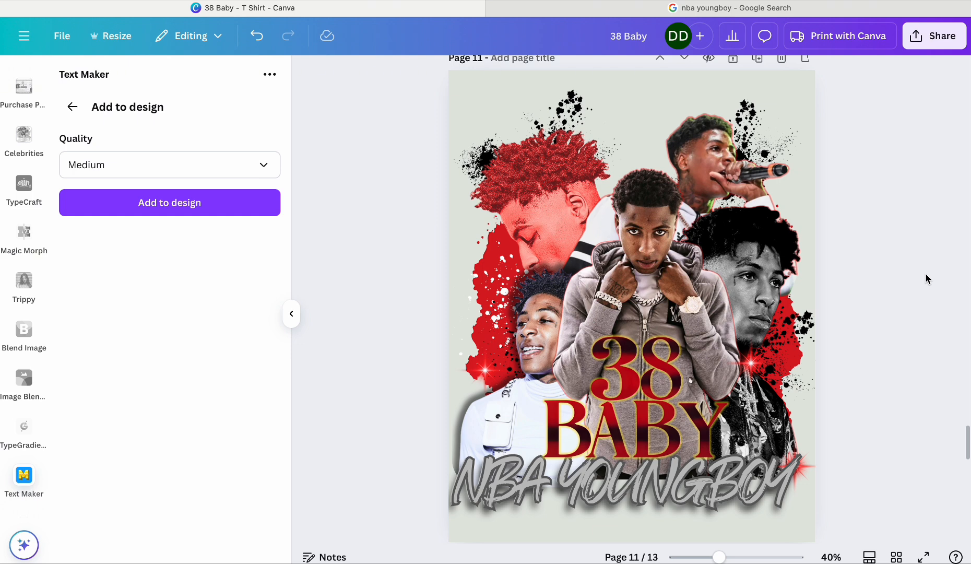
Step: Select the "38 BABY" lettering on page 11 and return from Text Maker's export view to its text editing view
click(649, 402)
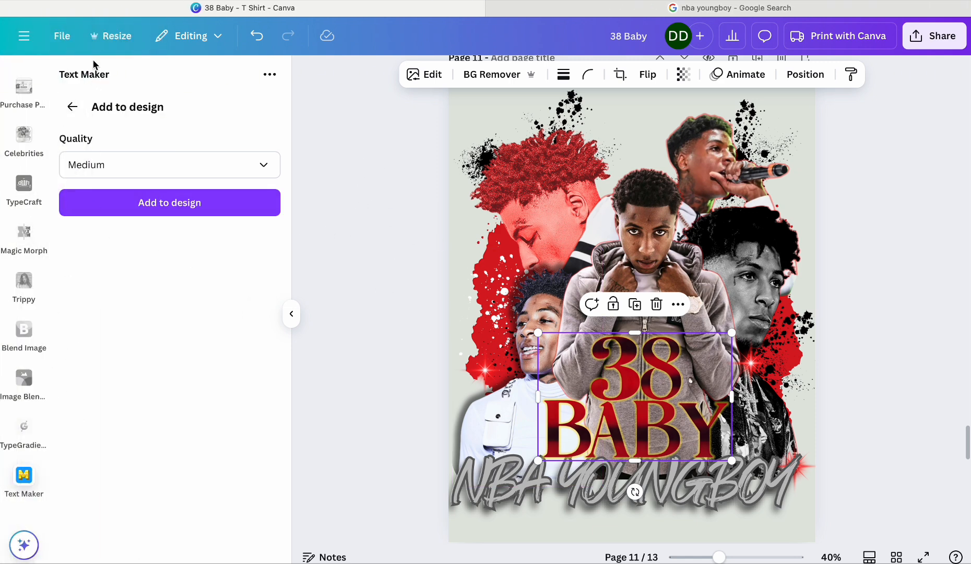
click(72, 107)
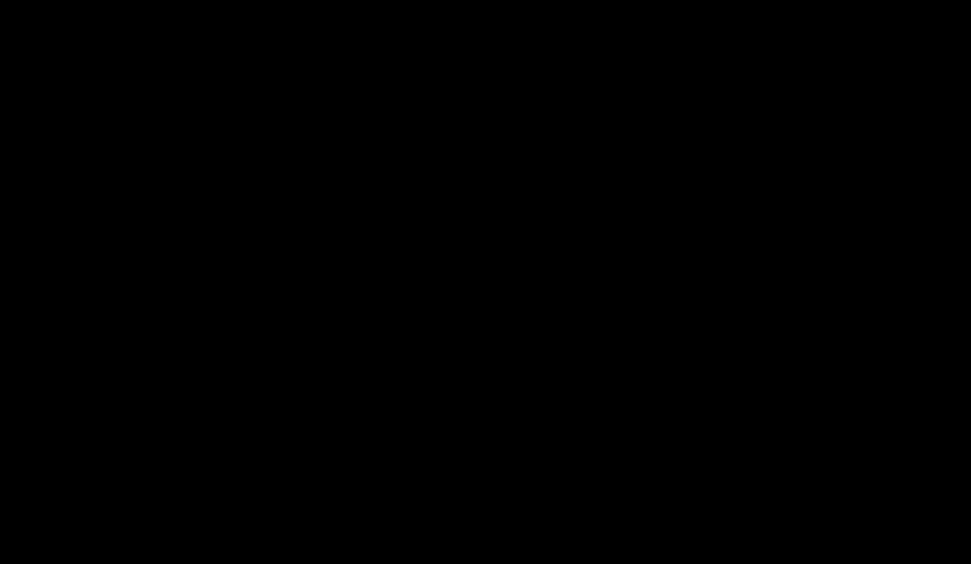